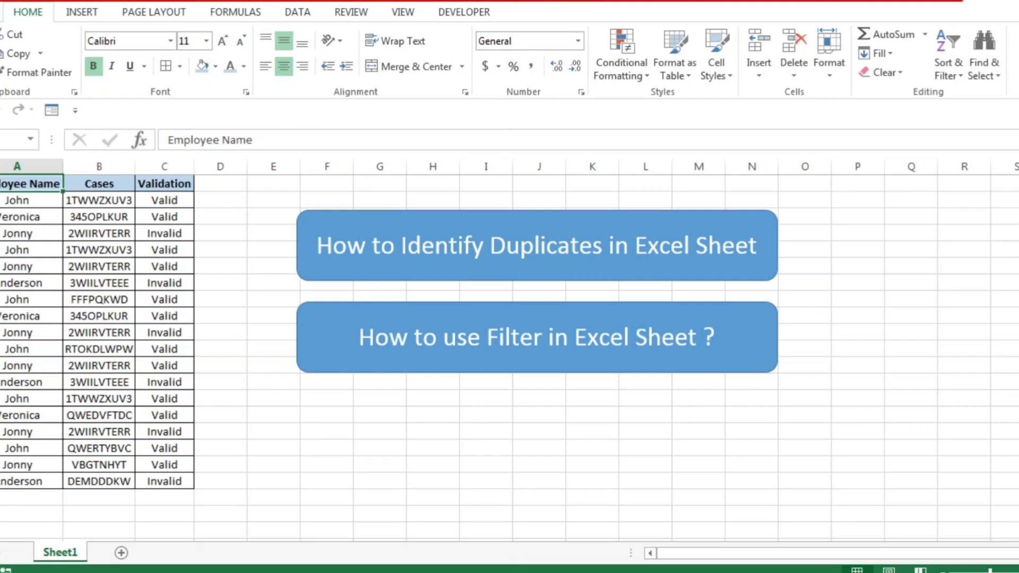
Step: Examine the Employee Name, Cases and Validation columns from header to last entry, dismissing the Windows color scheme prompt
{"action": "key", "text": "ctrl+shift+Down"}
{"action": "key", "text": "Right"}
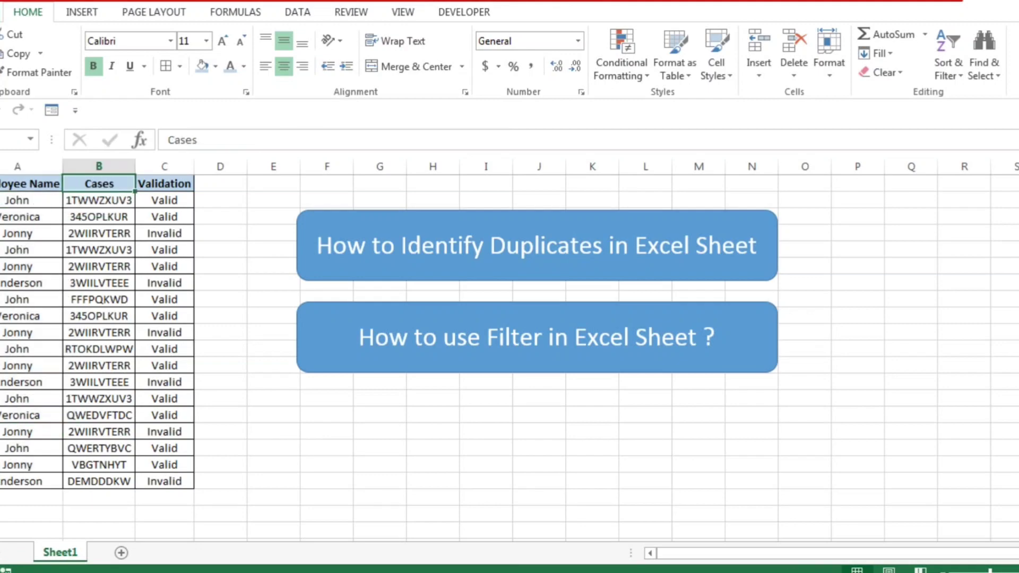
{"action": "key", "text": "ctrl+shift+Down"}
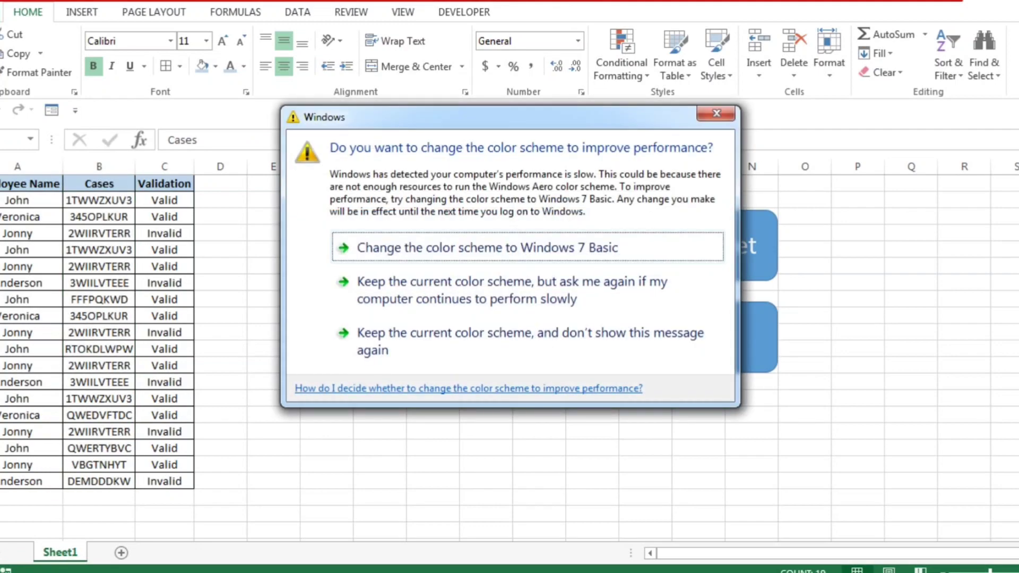
{"action": "left_click", "coordinate": [716, 113]}
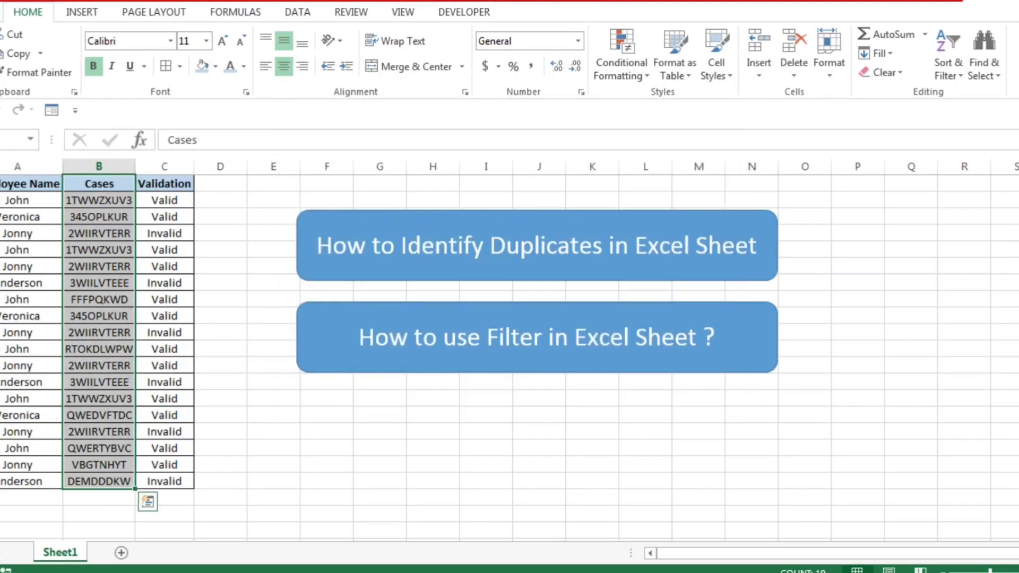
{"action": "left_click", "coordinate": [164, 200]}
{"action": "key", "text": "Up"}
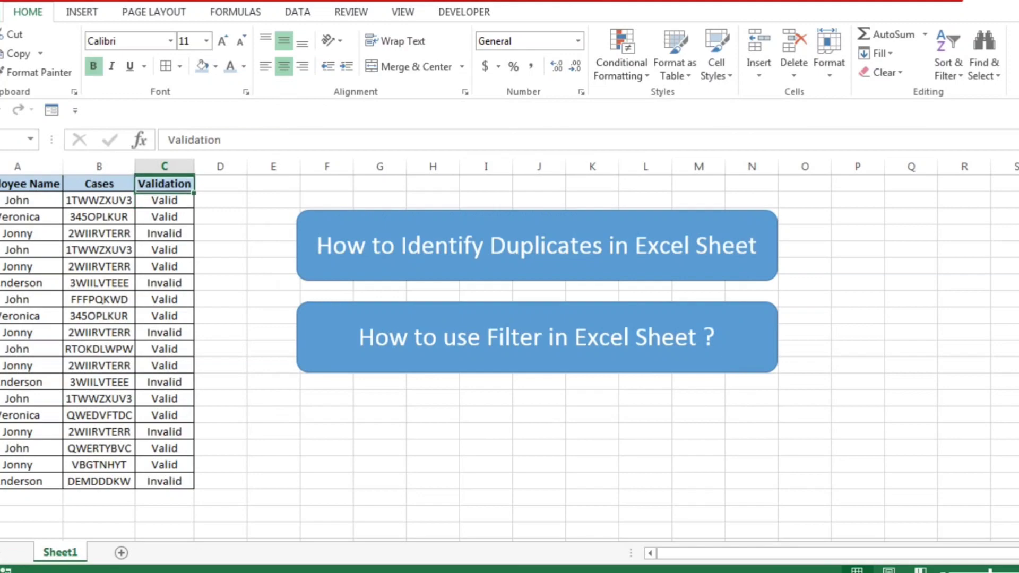
{"action": "key", "text": "ctrl+shift+Down"}
{"action": "key", "text": "Left"}
{"action": "key", "text": "Right"}
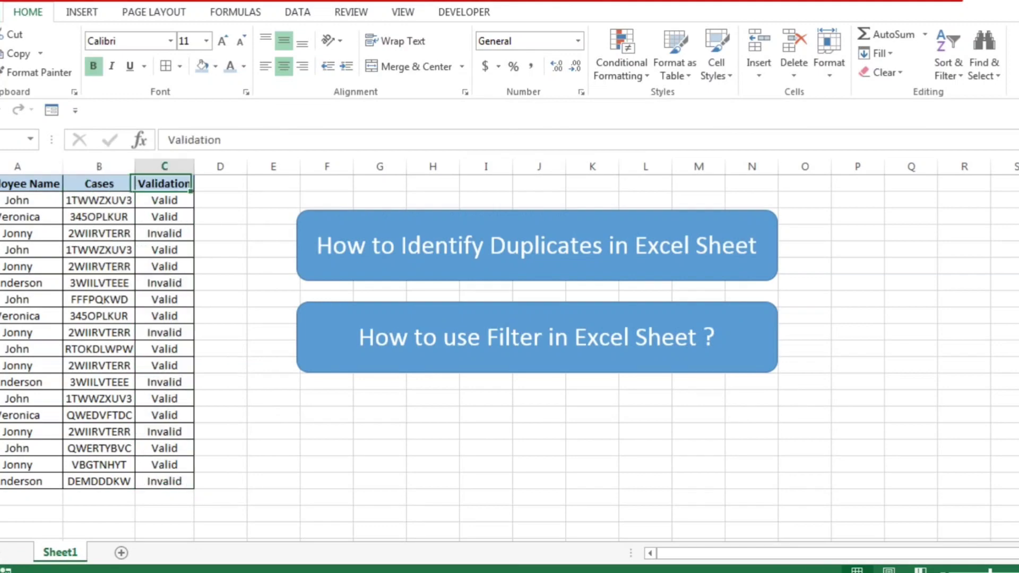
{"action": "key", "text": "ctrl+shift+Down"}
{"action": "key", "text": "Left"}
{"action": "key", "text": "Right"}
{"action": "key", "text": "Down"}
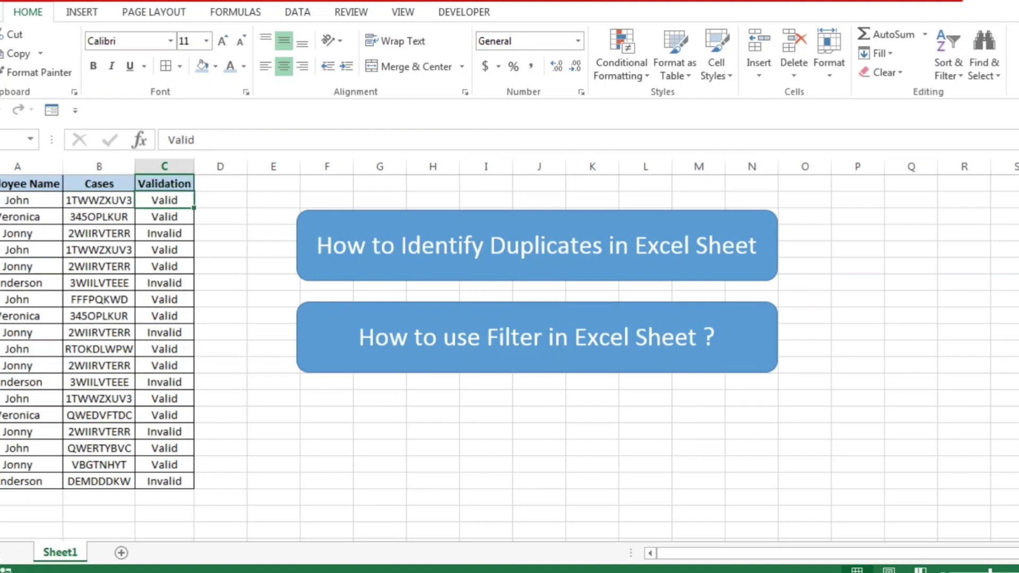
{"action": "key", "text": "ctrl+Down"}
{"action": "key", "text": "ctrl+Up"}
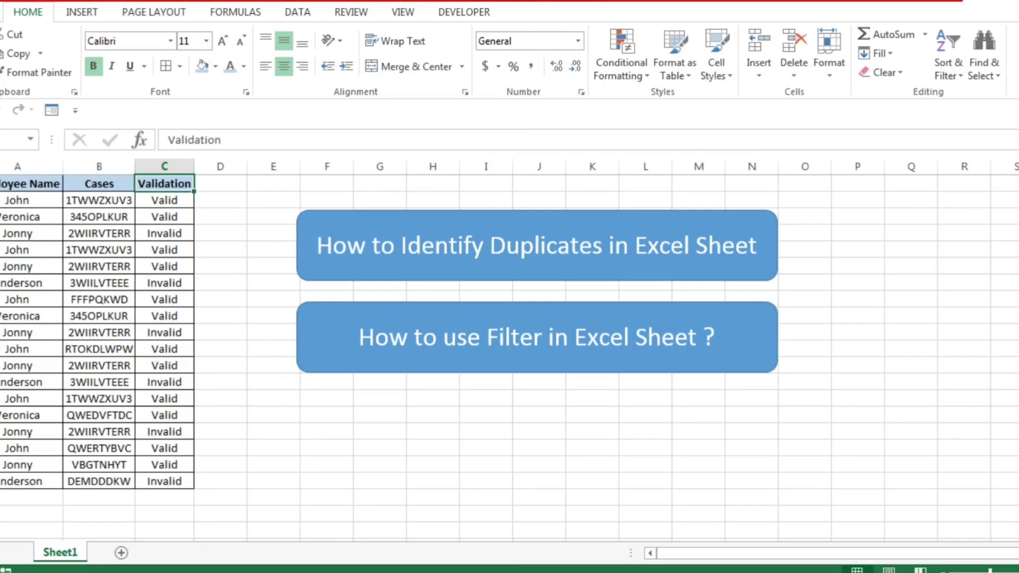
Step: Examine the first record across its Employee Name, Cases and Validation cells in row 2
{"action": "key", "text": "Left"}
{"action": "key", "text": "Left"}
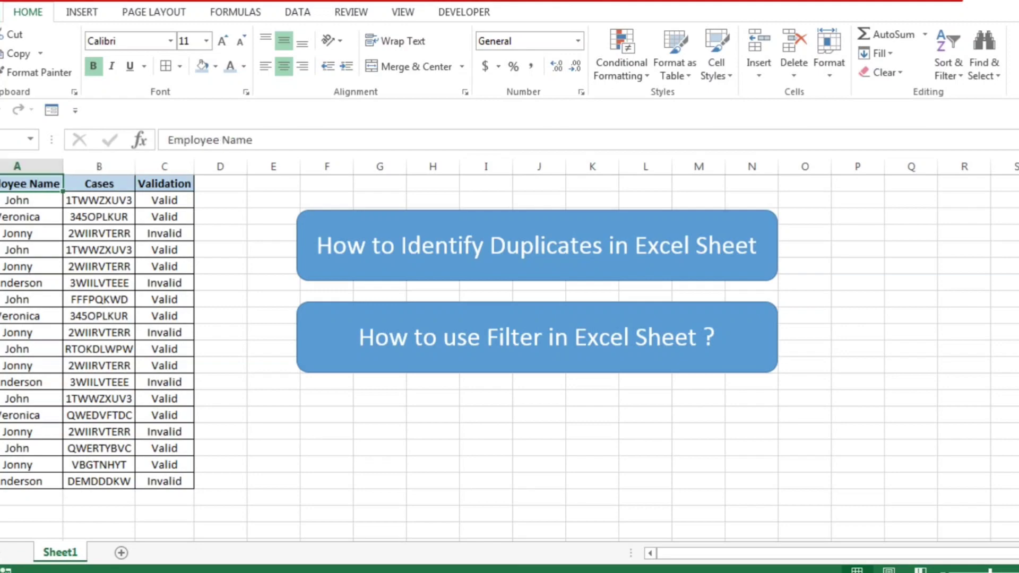
{"action": "key", "text": "Down"}
{"action": "key", "text": "Right"}
{"action": "key", "text": "Left"}
{"action": "key", "text": "shift+Right"}
{"action": "key", "text": "shift+Right"}
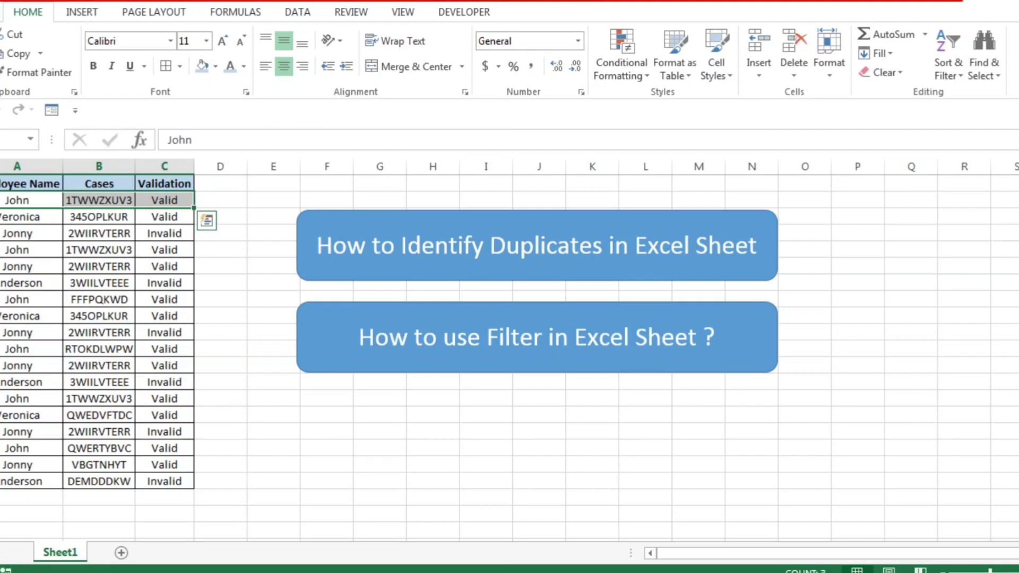
{"action": "left_click", "coordinate": [99, 200]}
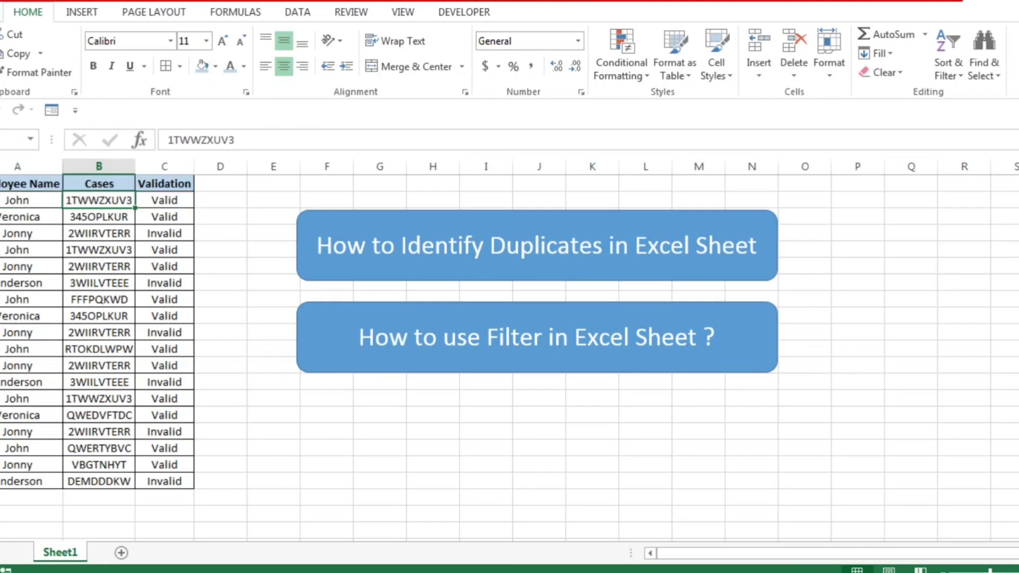
{"action": "left_click", "coordinate": [99, 216]}
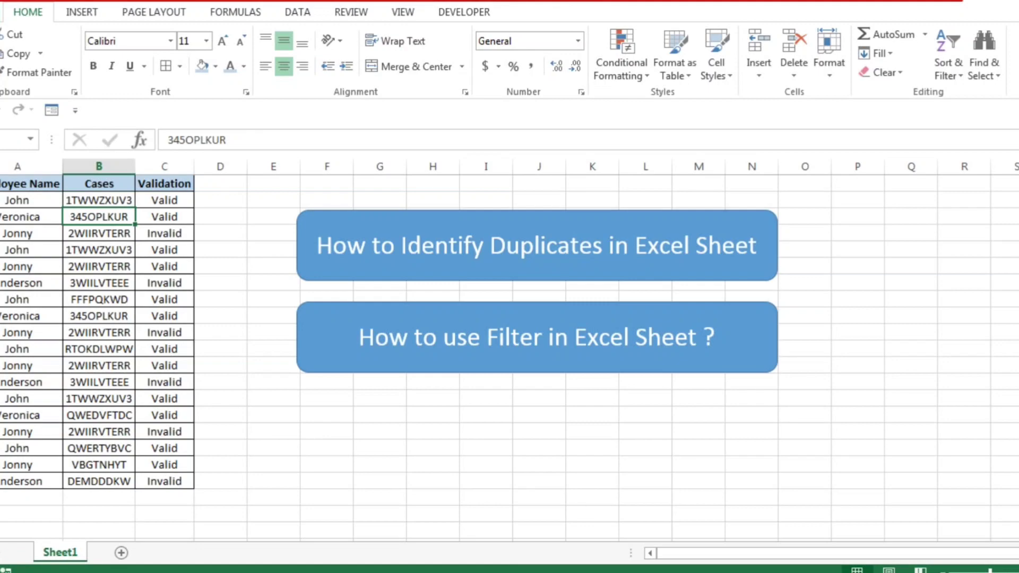
{"action": "left_click", "coordinate": [99, 200]}
{"action": "left_click", "coordinate": [16, 200]}
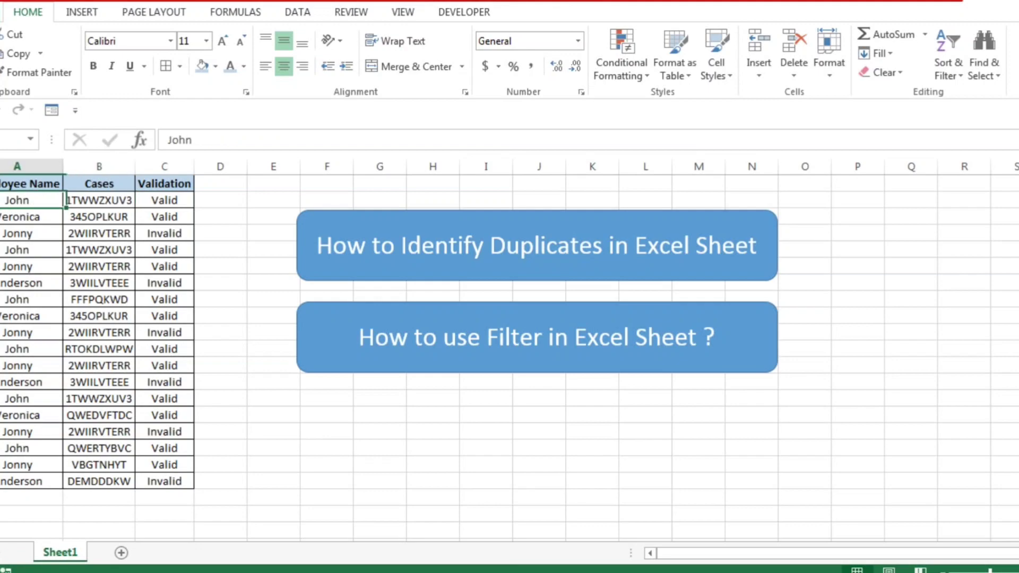
{"action": "key", "text": "shift+Right"}
{"action": "key", "text": "shift+Right"}
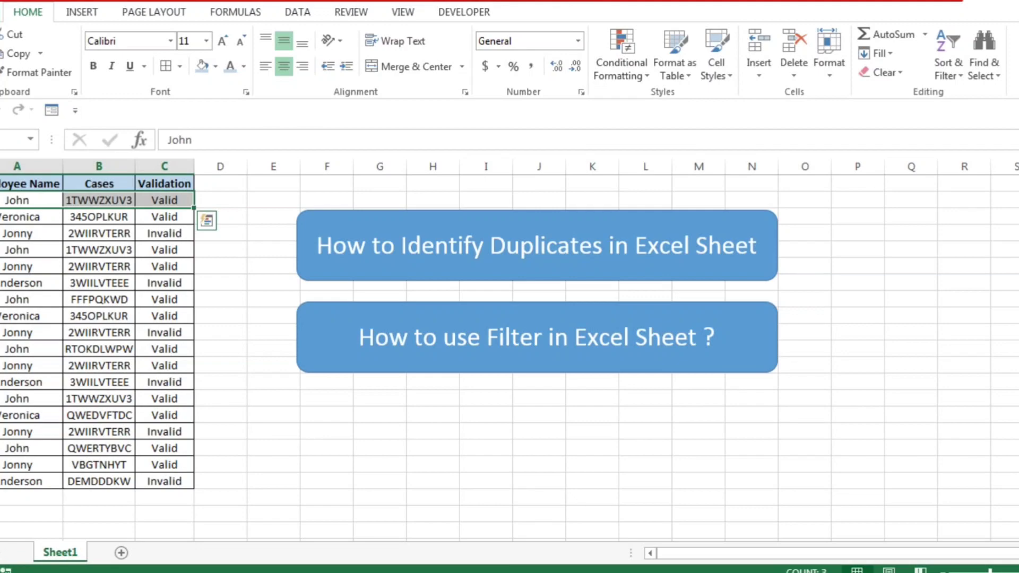
{"action": "left_click", "coordinate": [17, 200]}
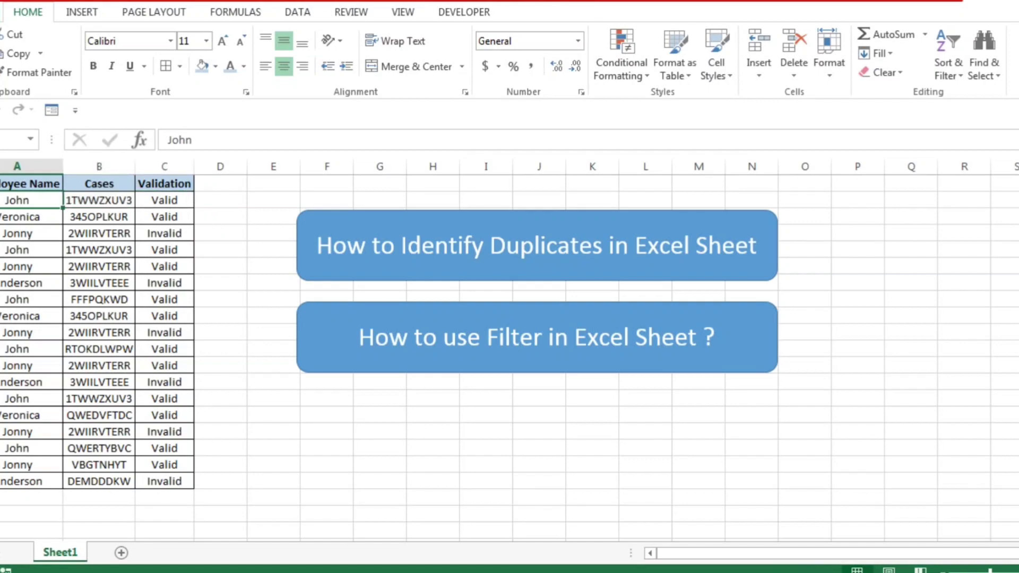
{"action": "key", "text": "ctrl+shift+Right"}
{"action": "key", "text": "Right"}
{"action": "key", "text": "Right"}
{"action": "key", "text": "Right"}
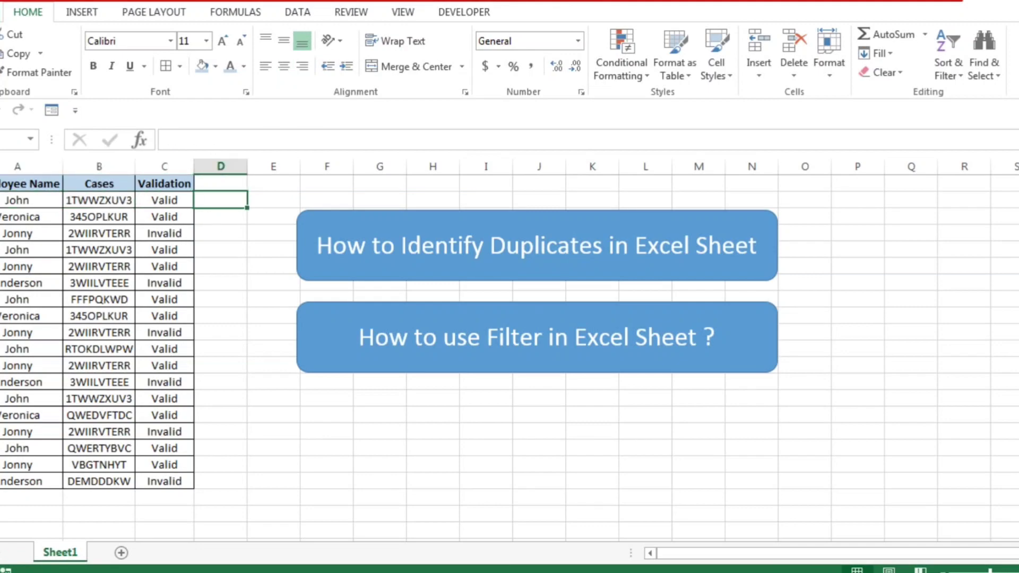
{"action": "key", "text": "Left"}
{"action": "key", "text": "Left"}
{"action": "key", "text": "Left"}
{"action": "key", "text": "shift+Right"}
{"action": "key", "text": "shift+Right"}
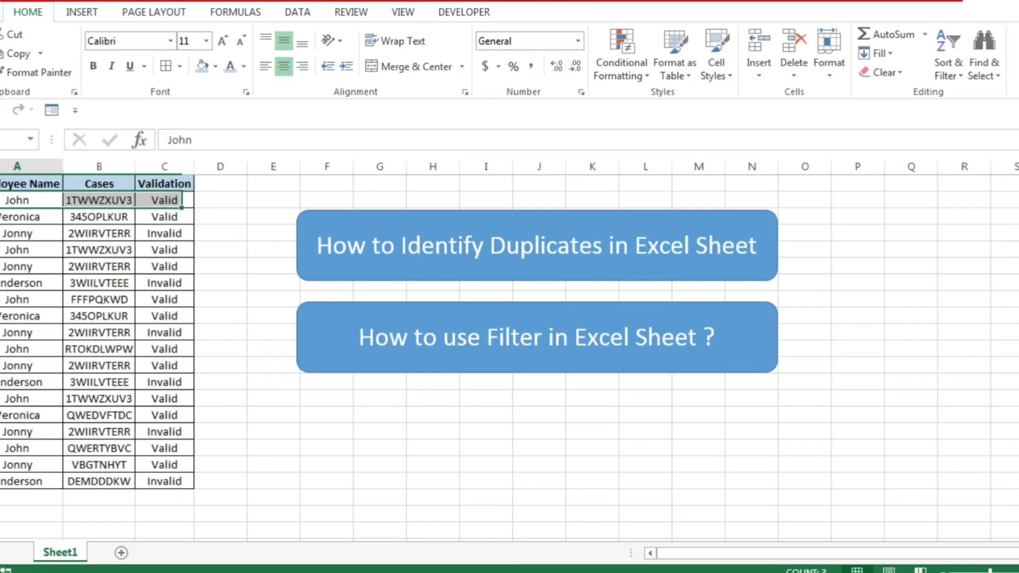
Step: Review the Cases column, dismissing the repeated color scheme prompt, and copy its first entry in B2
{"action": "key", "text": "Right"}
{"action": "key", "text": "ctrl+Down"}
{"action": "key", "text": "ctrl+Up"}
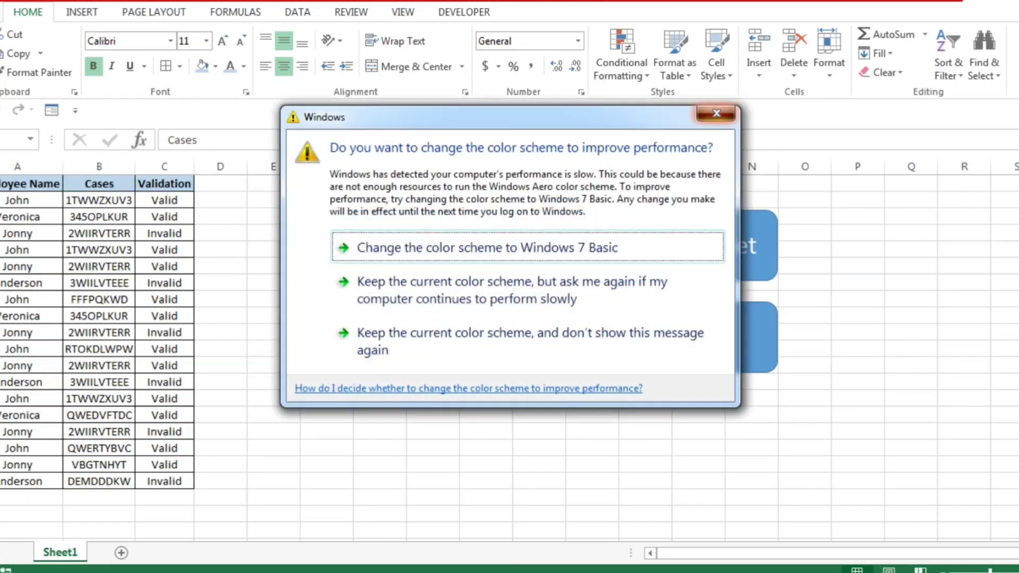
{"action": "left_click", "coordinate": [717, 114]}
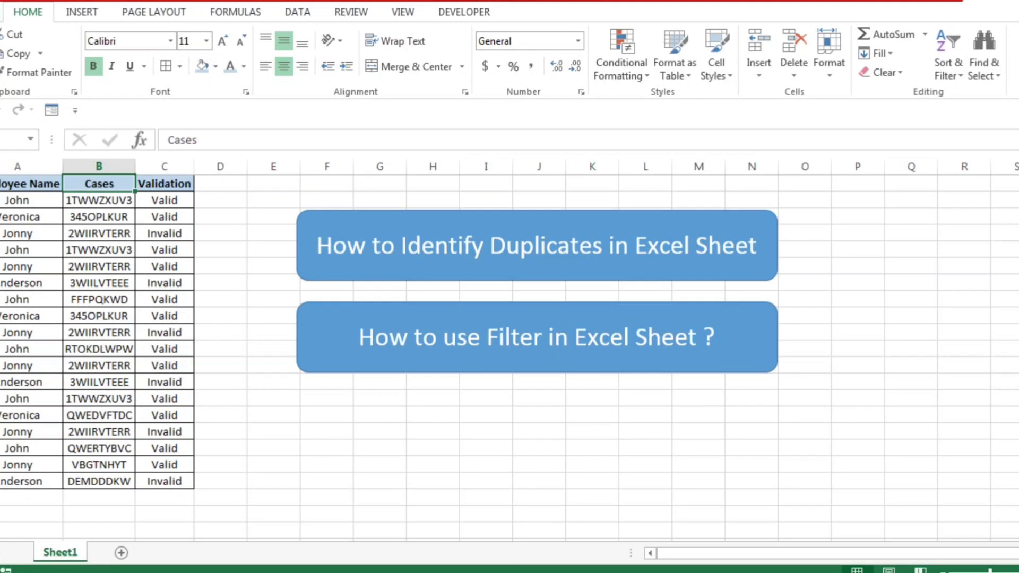
{"action": "key", "text": "Down"}
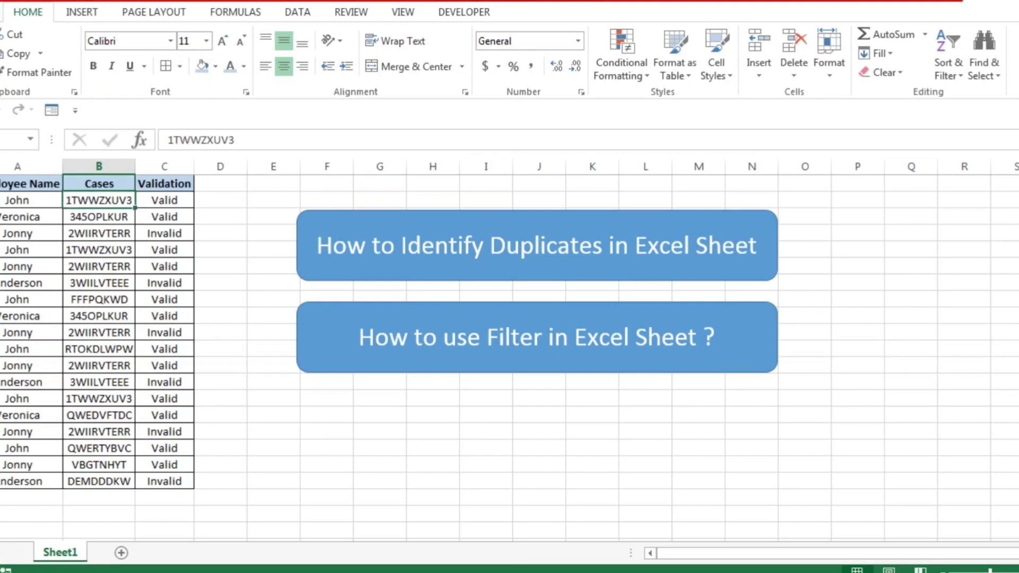
{"action": "key", "text": "ctrl+Down"}
{"action": "key", "text": "ctrl+Up"}
{"action": "key", "text": "Down"}
{"action": "key", "text": "Up"}
{"action": "key", "text": "Down"}
{"action": "key", "text": "ctrl+c"}
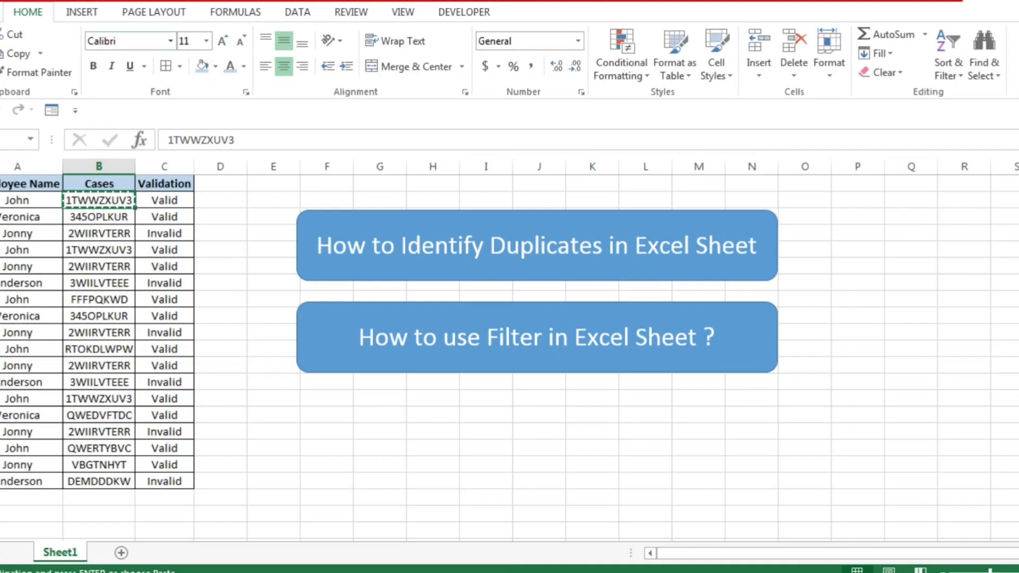
Step: Start a Duplicate Values highlighting rule on the whole Cases column, keeping the rule type at Duplicate
{"action": "left_click", "coordinate": [99, 167]}
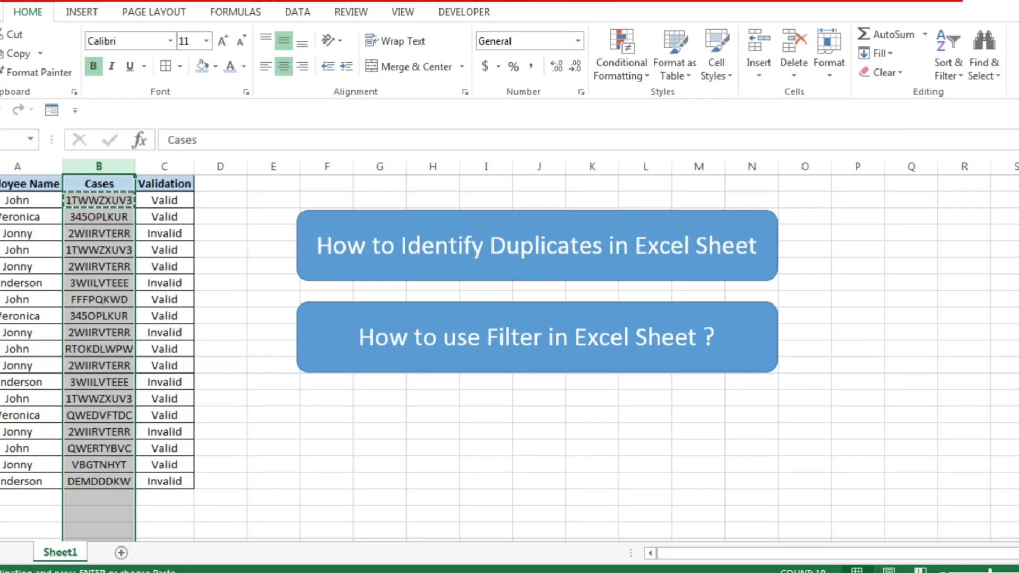
{"action": "left_click", "coordinate": [621, 53]}
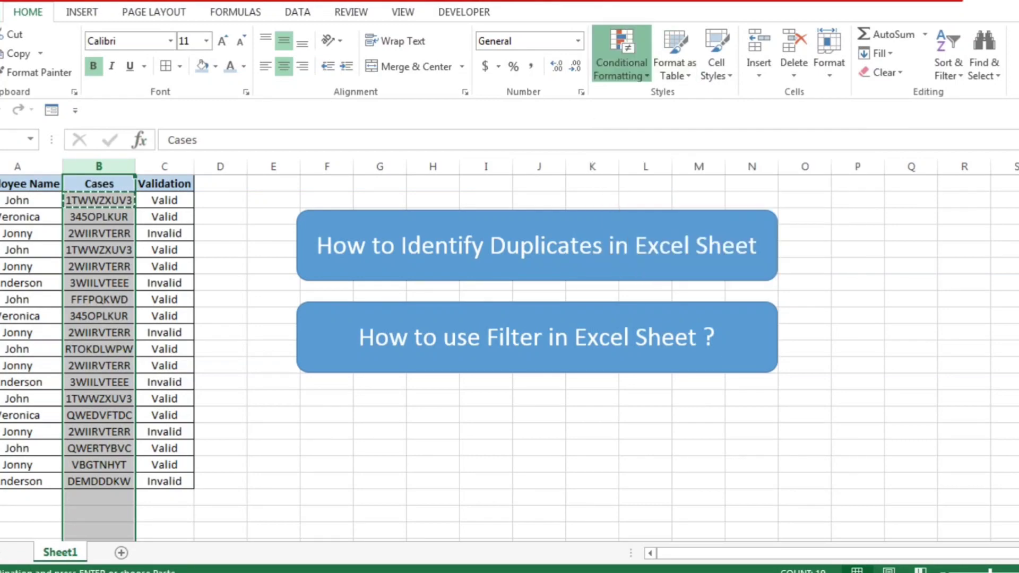
{"action": "mouse_move", "coordinate": [677, 101]}
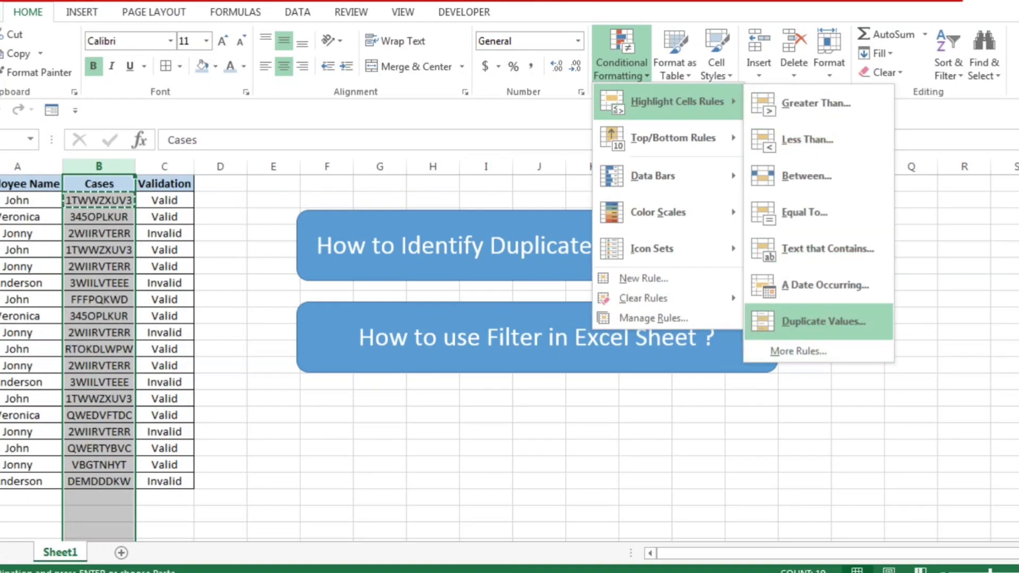
{"action": "left_click", "coordinate": [823, 321]}
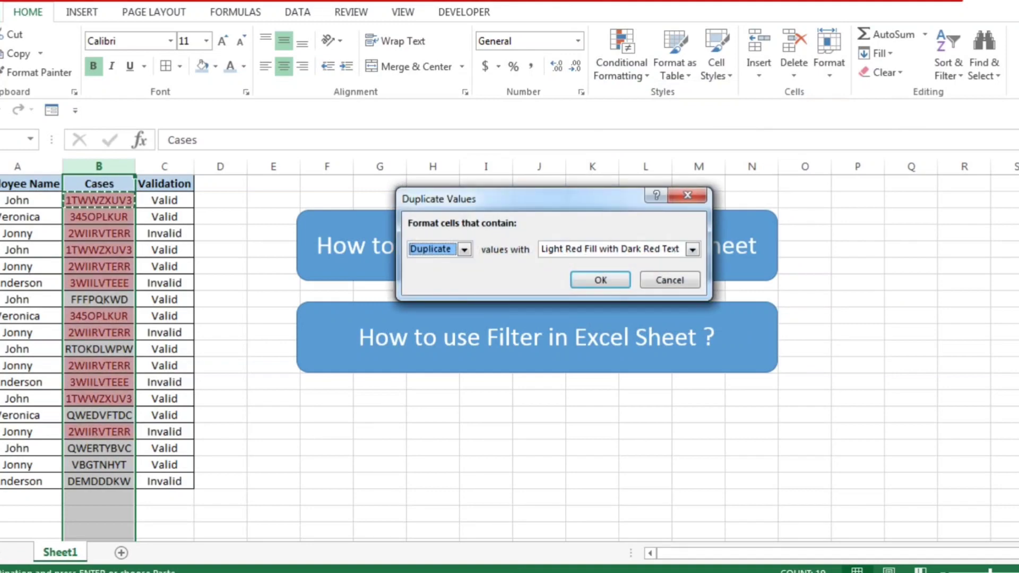
{"action": "left_click", "coordinate": [465, 250]}
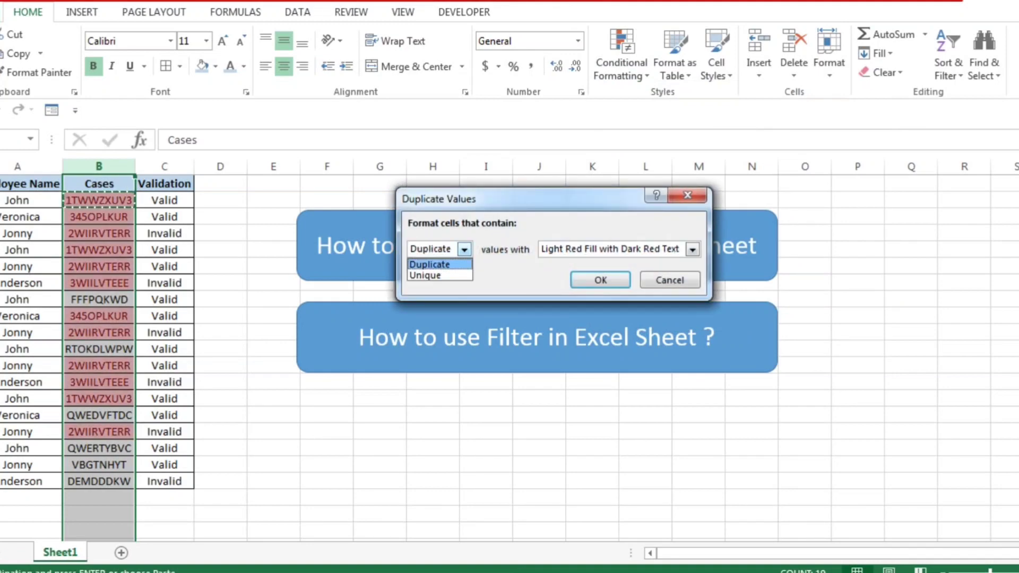
{"action": "left_click", "coordinate": [464, 250]}
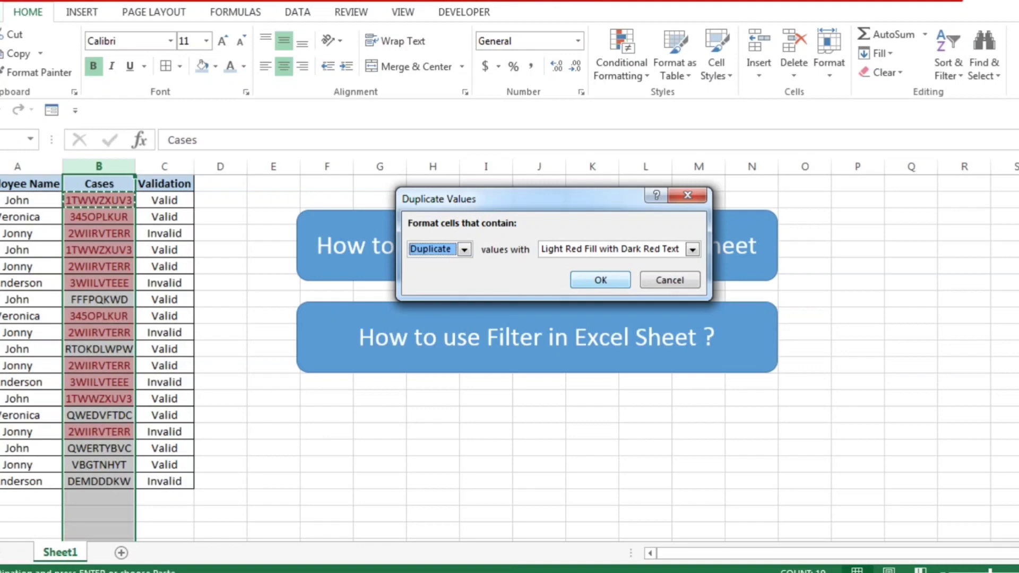
Step: Try Yellow Fill with Dark Yellow Text and Red Text as the format for the duplicate values
{"action": "left_click", "coordinate": [693, 249]}
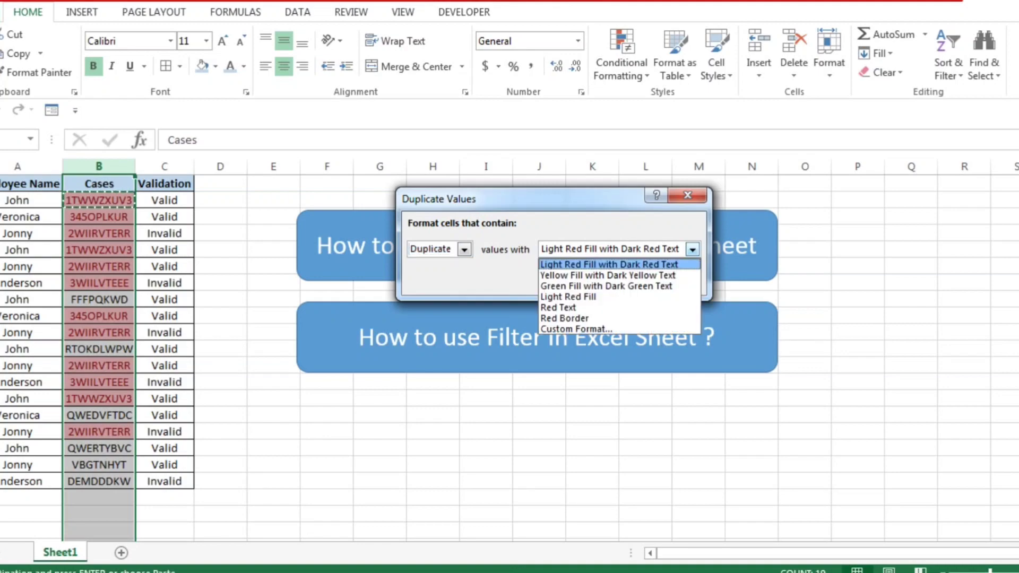
{"action": "left_click", "coordinate": [626, 276]}
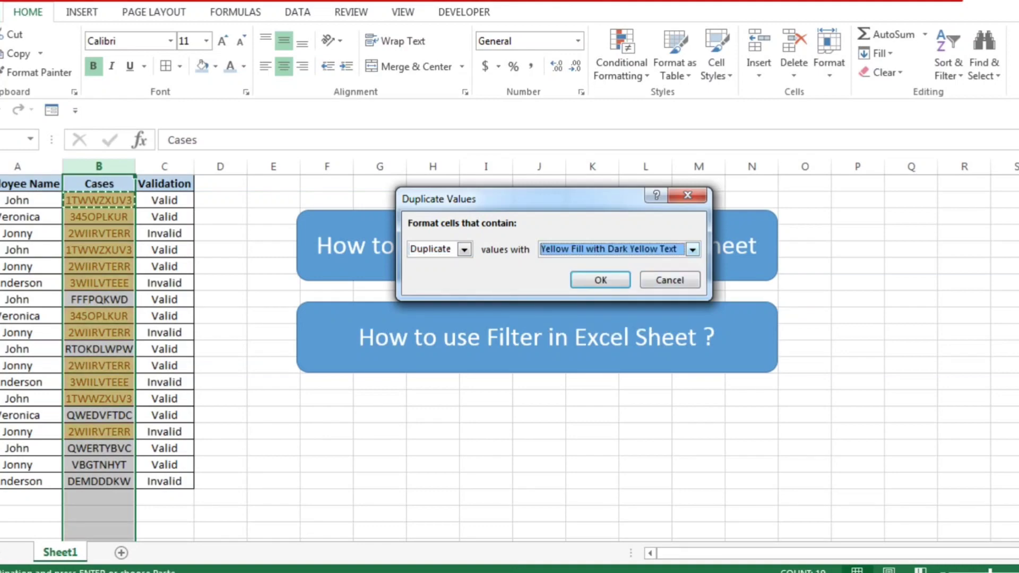
{"action": "left_click", "coordinate": [693, 249]}
{"action": "left_click", "coordinate": [616, 307]}
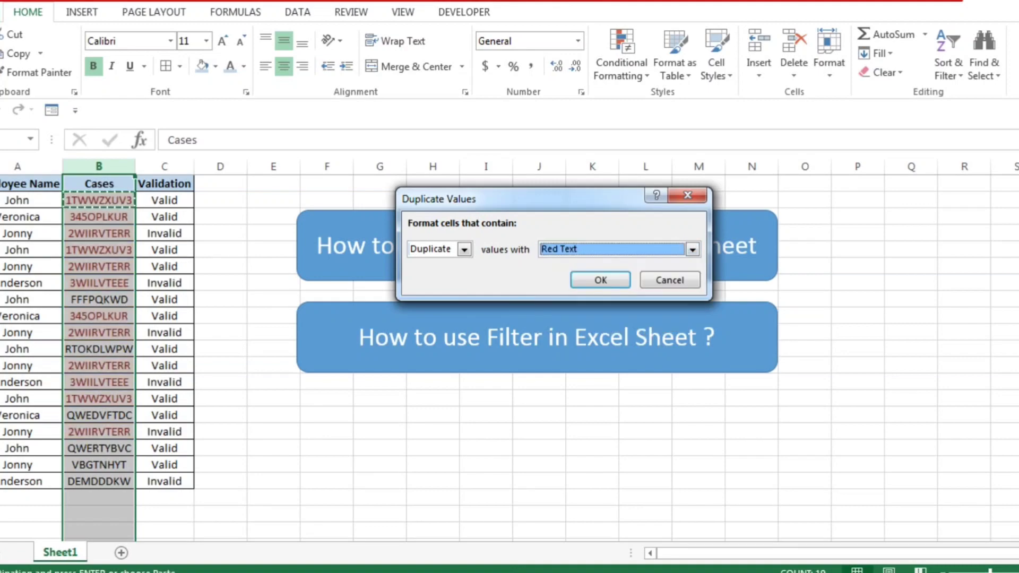
Step: Set the duplicate format to Light Red Fill with Dark Red Text and apply the rule to the Cases column
{"action": "left_click", "coordinate": [693, 249]}
{"action": "left_click", "coordinate": [692, 249]}
{"action": "left_click", "coordinate": [693, 249]}
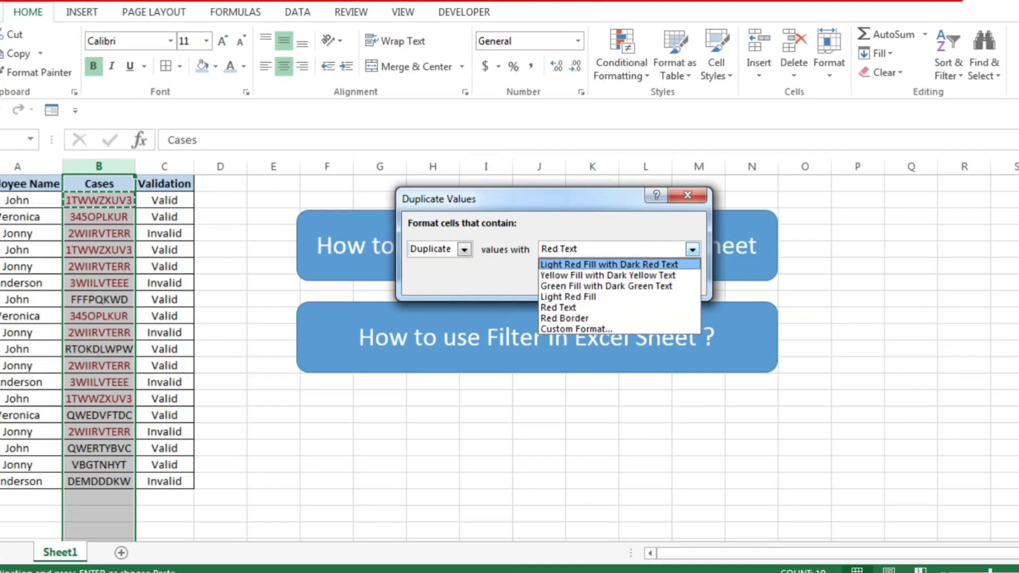
{"action": "left_click", "coordinate": [609, 264]}
{"action": "left_click", "coordinate": [601, 280]}
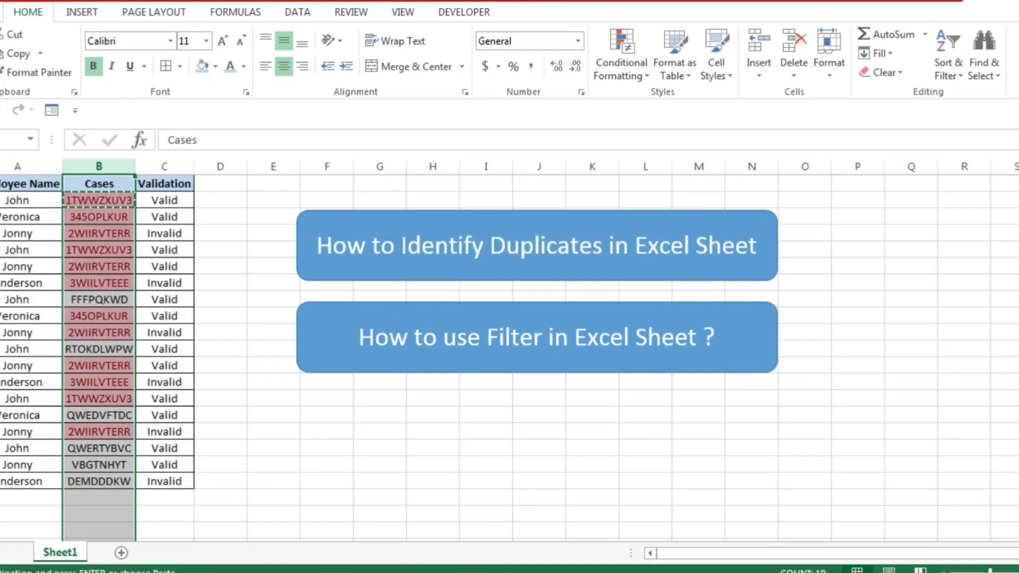
Step: Examine the highlighted duplicate entries in the Cases column
{"action": "left_click", "coordinate": [99, 200]}
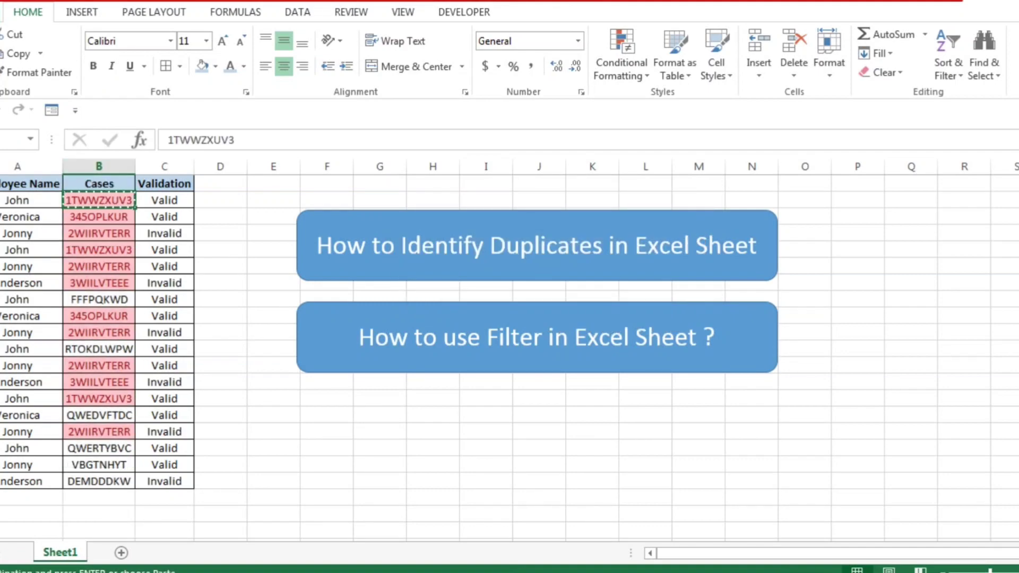
{"action": "key", "text": "ctrl+Down"}
{"action": "key", "text": "Up"}
{"action": "key", "text": "Up"}
{"action": "key", "text": "ctrl+Up"}
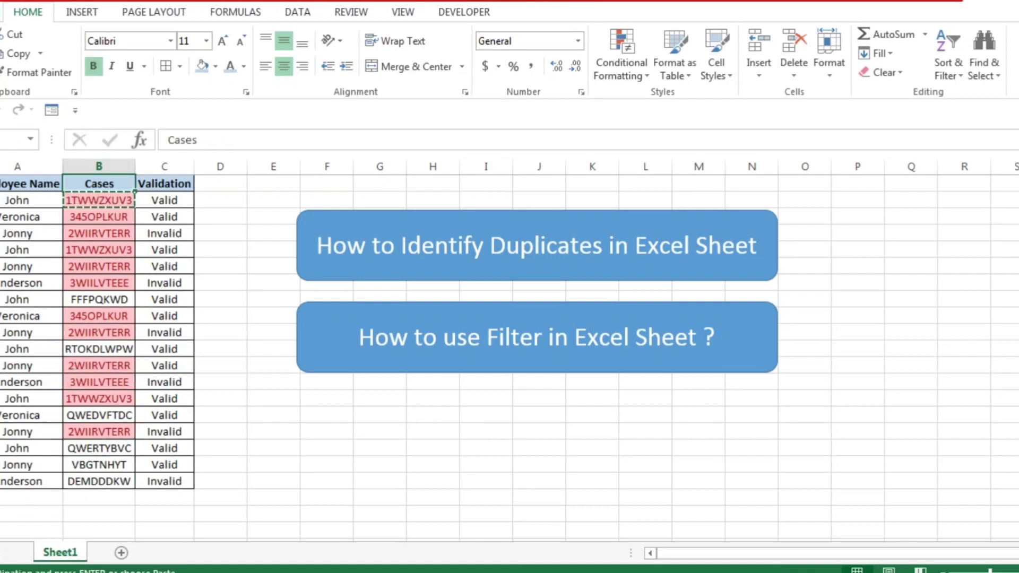
{"action": "key", "text": "Down"}
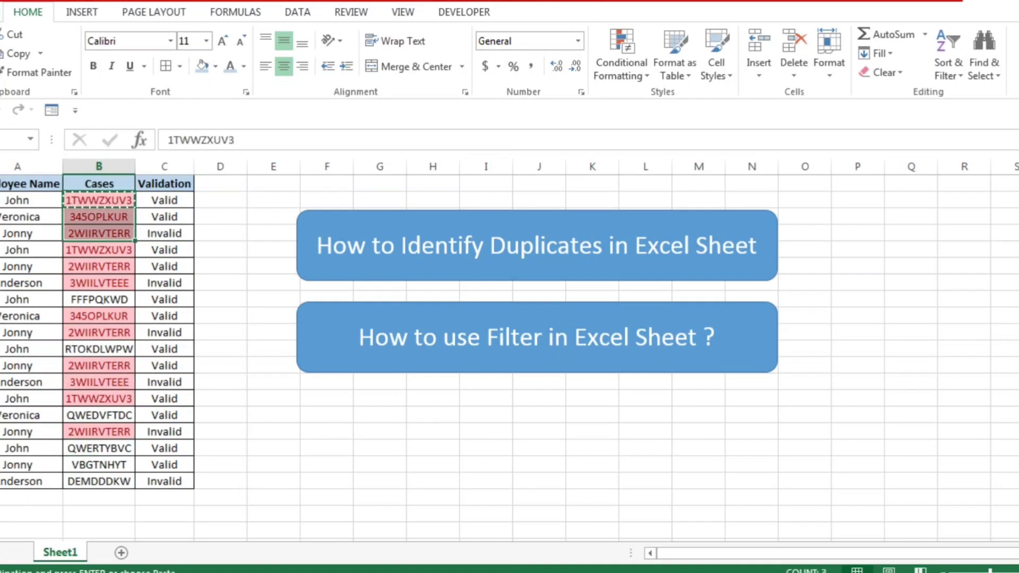
{"action": "key", "text": "shift+Down"}
{"action": "key", "text": "shift+Down"}
{"action": "key", "text": "shift+Down"}
{"action": "key", "text": "shift+Down"}
{"action": "key", "text": "shift+Down"}
{"action": "key", "text": "Down"}
{"action": "key", "text": "Down"}
{"action": "key", "text": "Down"}
{"action": "key", "text": "Down"}
{"action": "key", "text": "Down"}
{"action": "key", "text": "Down"}
{"action": "key", "text": "Down"}
{"action": "key", "text": "Down"}
{"action": "key", "text": "Down"}
{"action": "key", "text": "Down"}
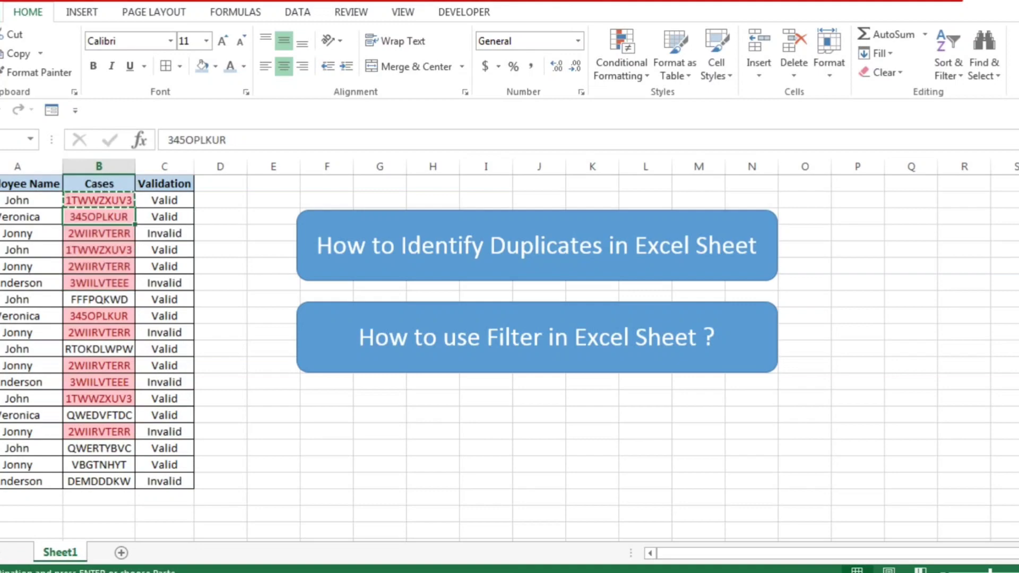
Step: Go through the Cases entries from the first case downward, comparing the highlighted duplicates with the unhighlighted ones
{"action": "key", "text": "Down"}
{"action": "key", "text": "Down"}
{"action": "key", "text": "Down"}
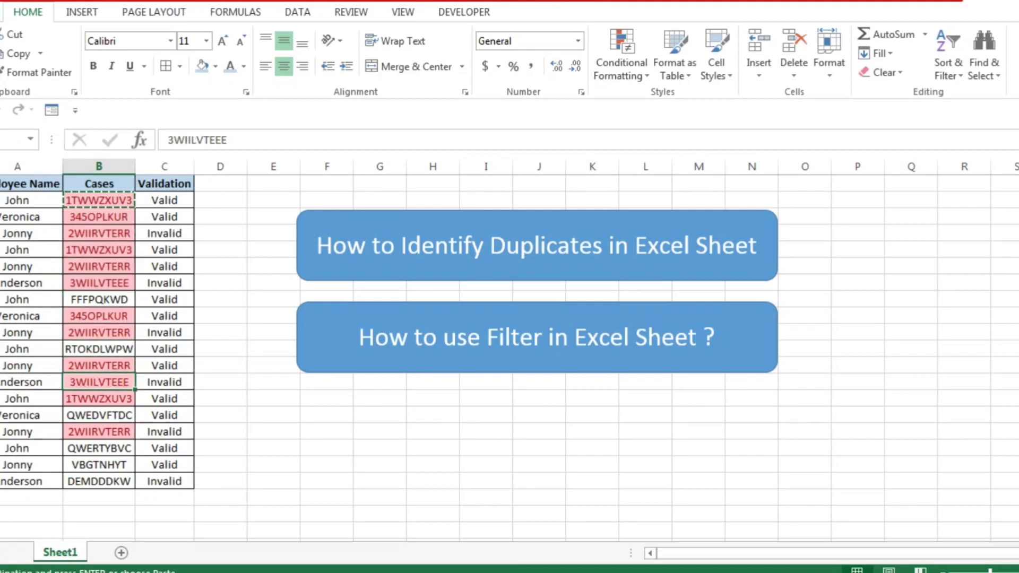
{"action": "key", "text": "ctrl+Up"}
{"action": "key", "text": "Down"}
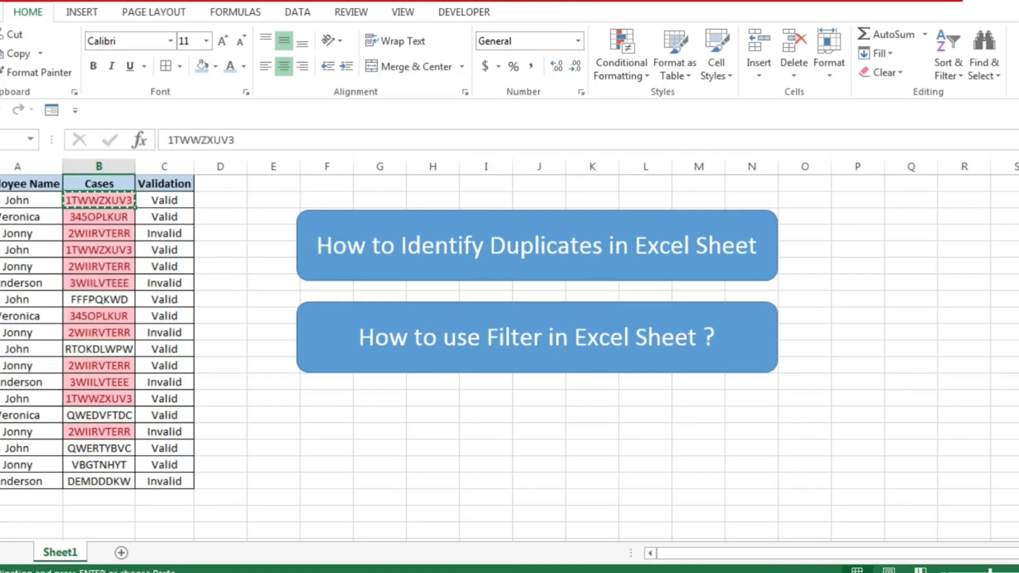
{"action": "key", "text": "shift+Down"}
{"action": "key", "text": "shift+Down"}
{"action": "key", "text": "shift+Down"}
{"action": "key", "text": "shift+Down"}
{"action": "key", "text": "shift+Down"}
{"action": "key", "text": "shift+Down"}
{"action": "key", "text": "shift+Down"}
{"action": "key", "text": "shift+Down"}
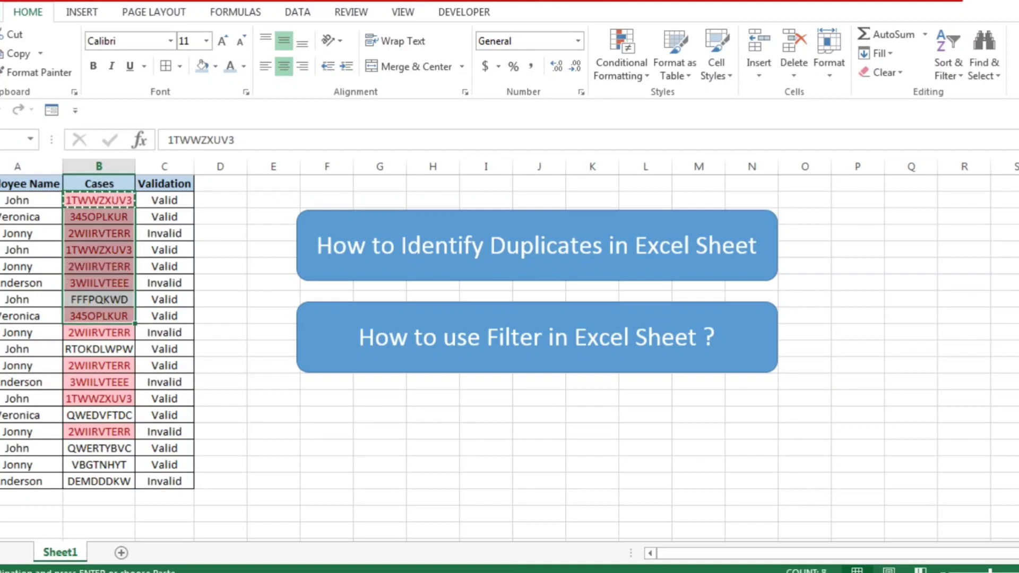
{"action": "key", "text": "shift+Down"}
{"action": "key", "text": "shift+Down"}
{"action": "key", "text": "shift+Down"}
{"action": "key", "text": "shift+Down"}
{"action": "key", "text": "shift+Down"}
{"action": "key", "text": "shift+Down"}
{"action": "key", "text": "shift+Down"}
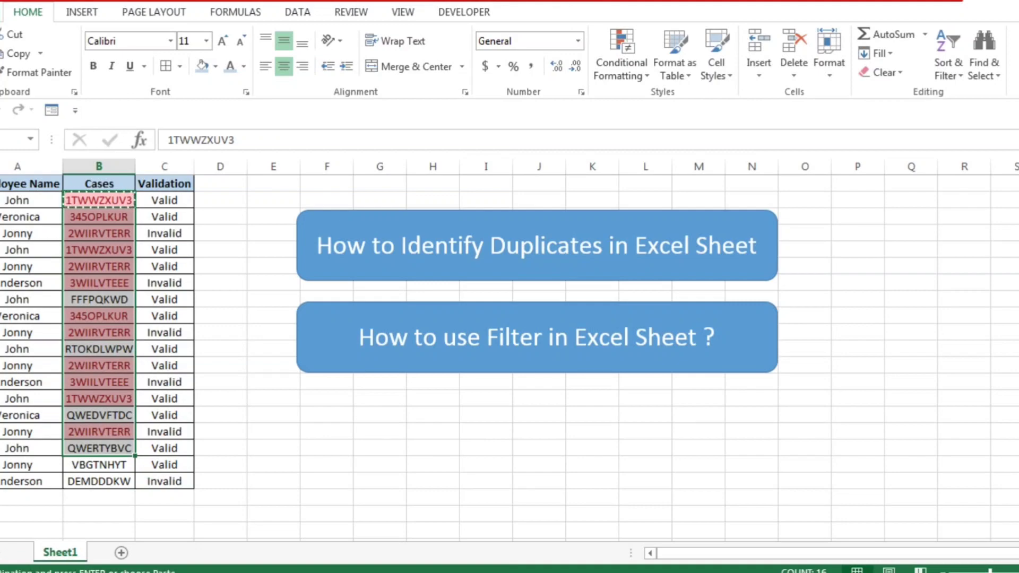
{"action": "key", "text": "Up"}
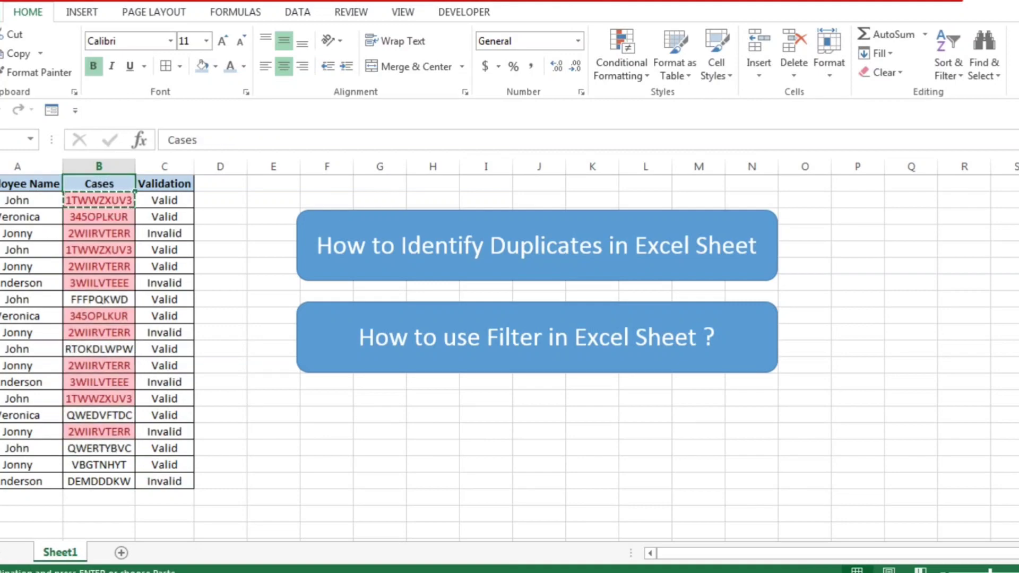
{"action": "key", "text": "alt"}
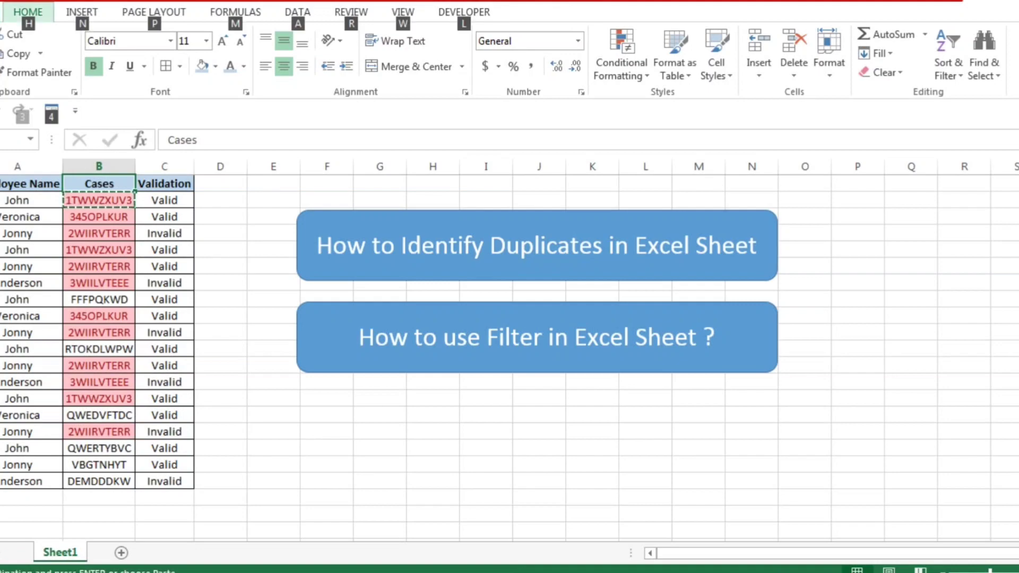
{"action": "key", "text": "Escape"}
{"action": "key", "text": "Down"}
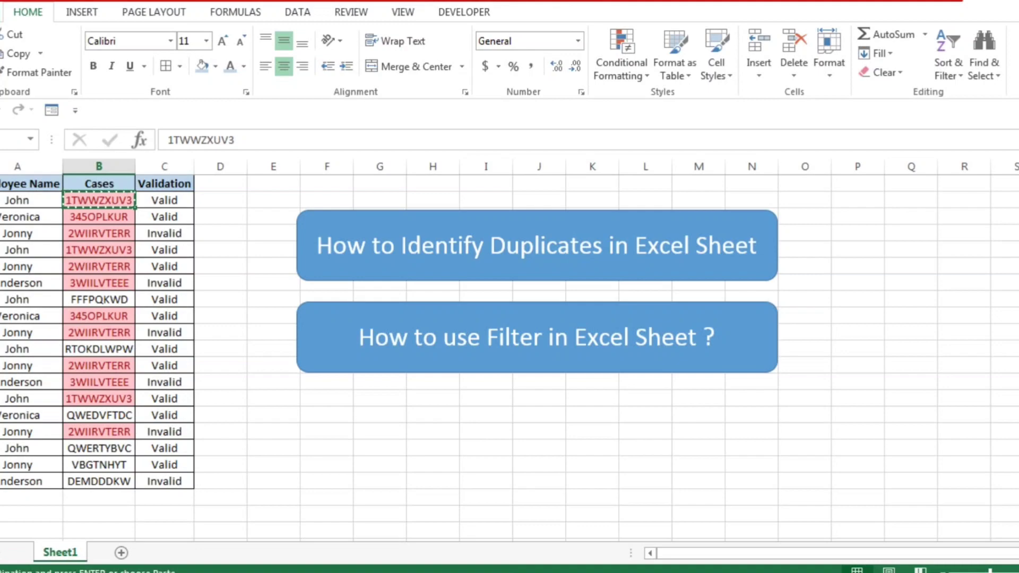
{"action": "key", "text": "Up"}
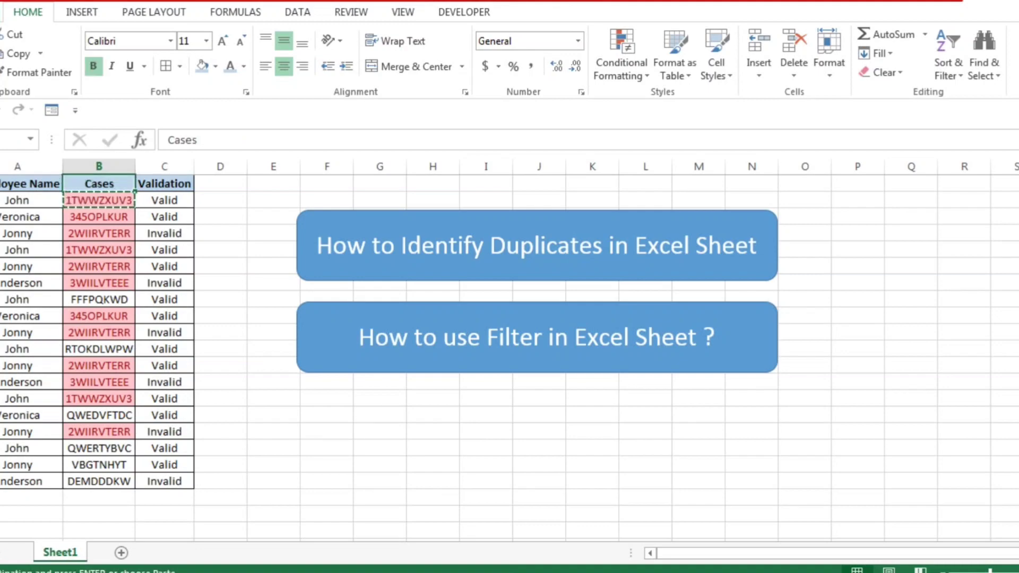
Step: Select the header cells from Employee Name to Validation and look up the Filter command among the sorting and filtering options
{"action": "key", "text": "Left"}
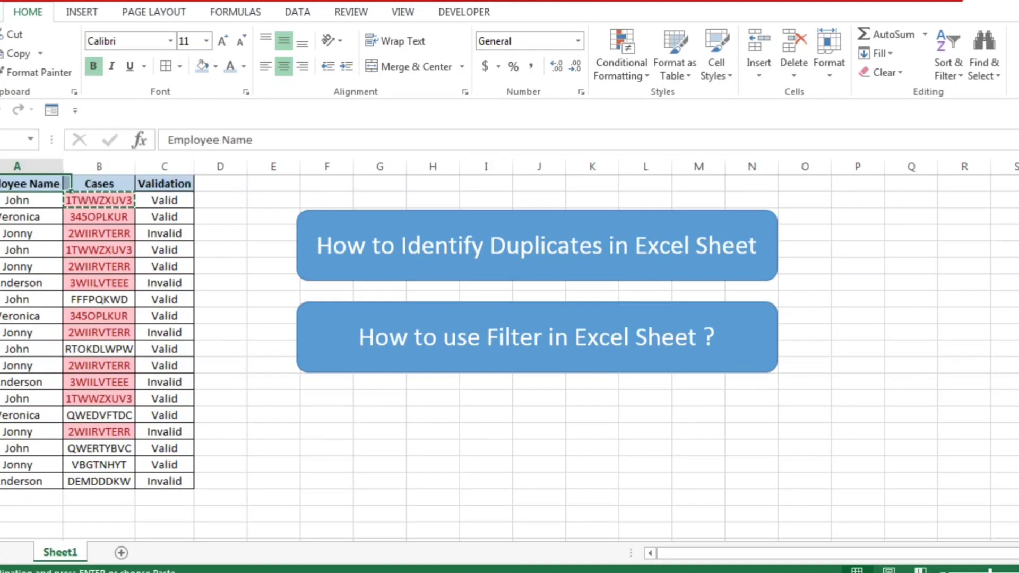
{"action": "key", "text": "Right"}
{"action": "key", "text": "Left"}
{"action": "key", "text": "Right"}
{"action": "key", "text": "Left"}
{"action": "key", "text": "shift+Right"}
{"action": "key", "text": "shift+Right"}
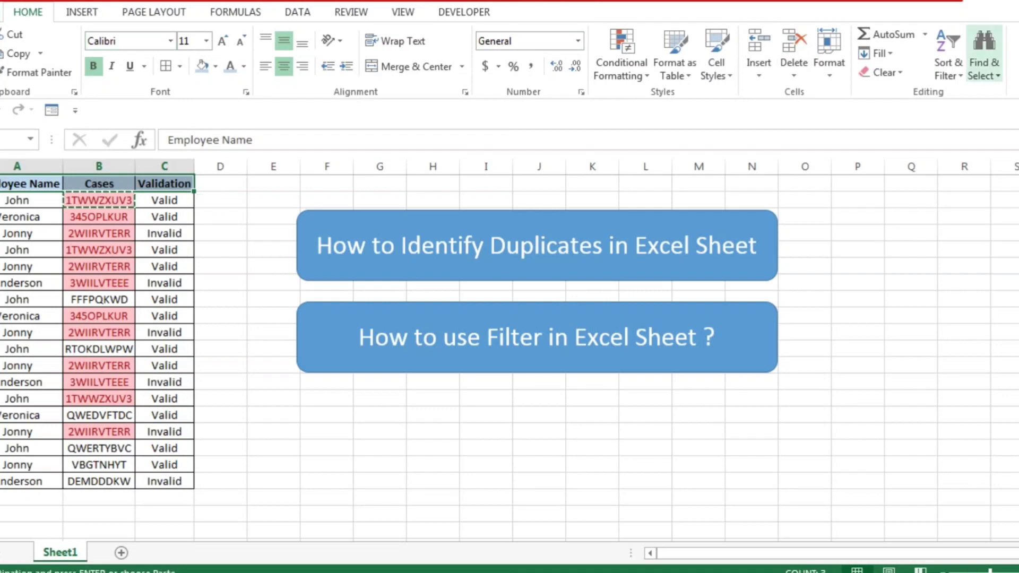
{"action": "left_click", "coordinate": [949, 58]}
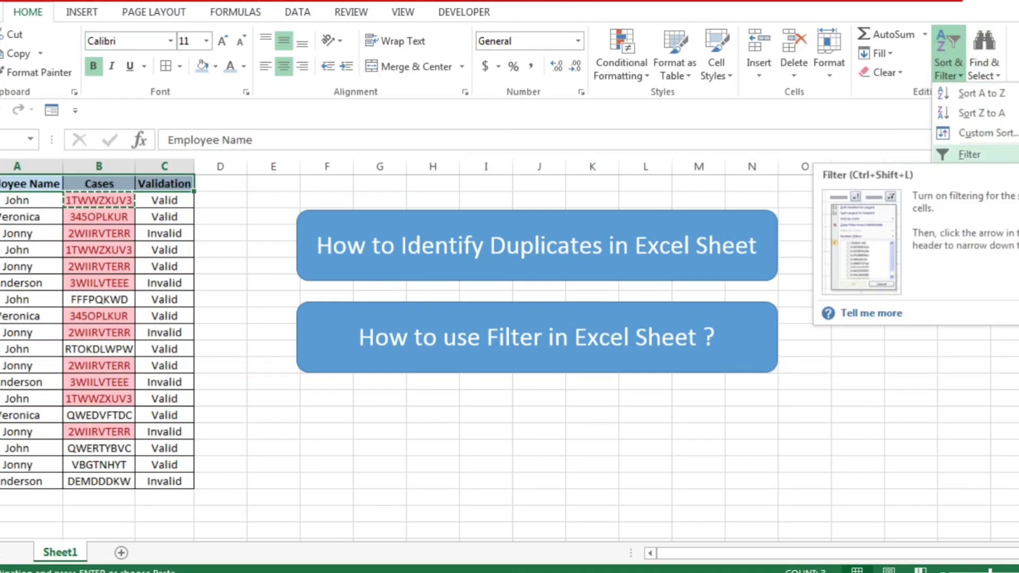
{"action": "key", "text": "Escape"}
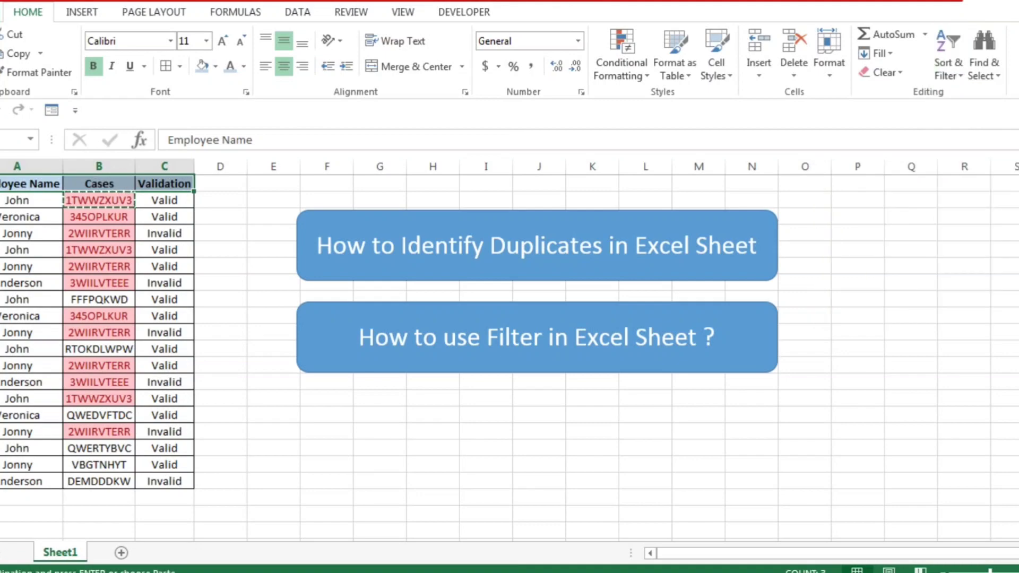
Step: Try turning on filters for the table from a data cell in the Employee Name column, and undo it
{"action": "left_click", "coordinate": [21, 283]}
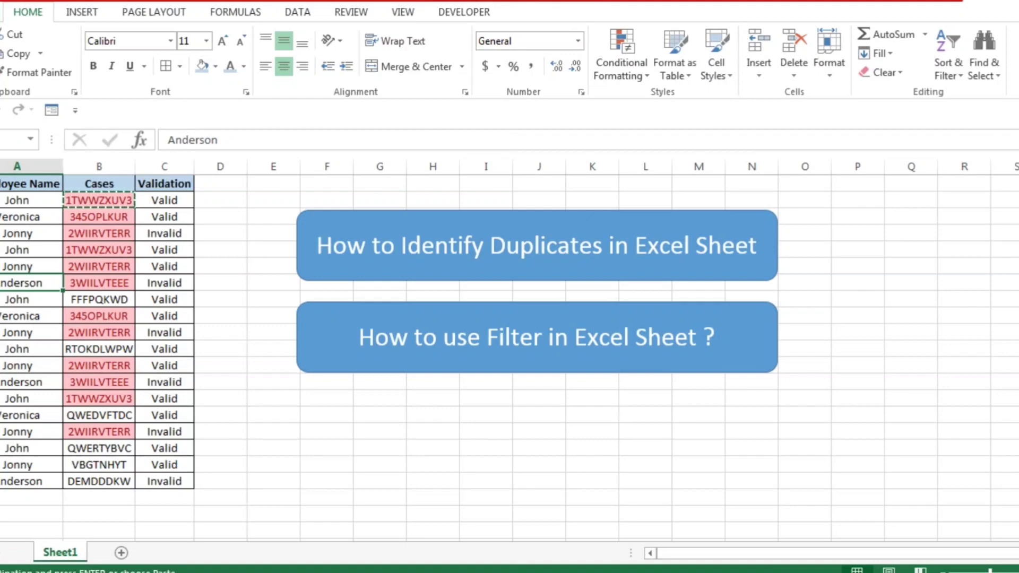
{"action": "key", "text": "alt"}
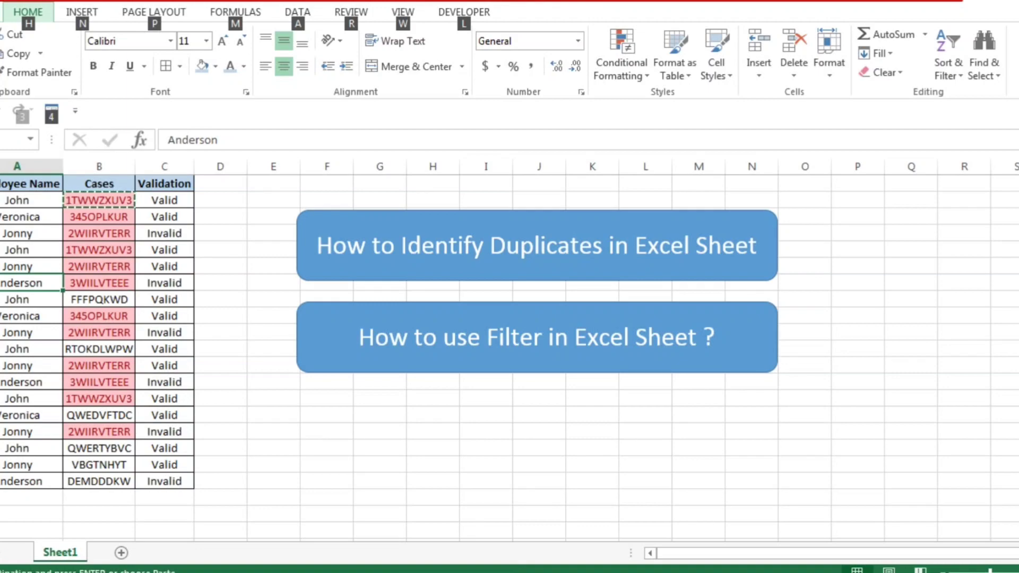
{"action": "key", "text": "h"}
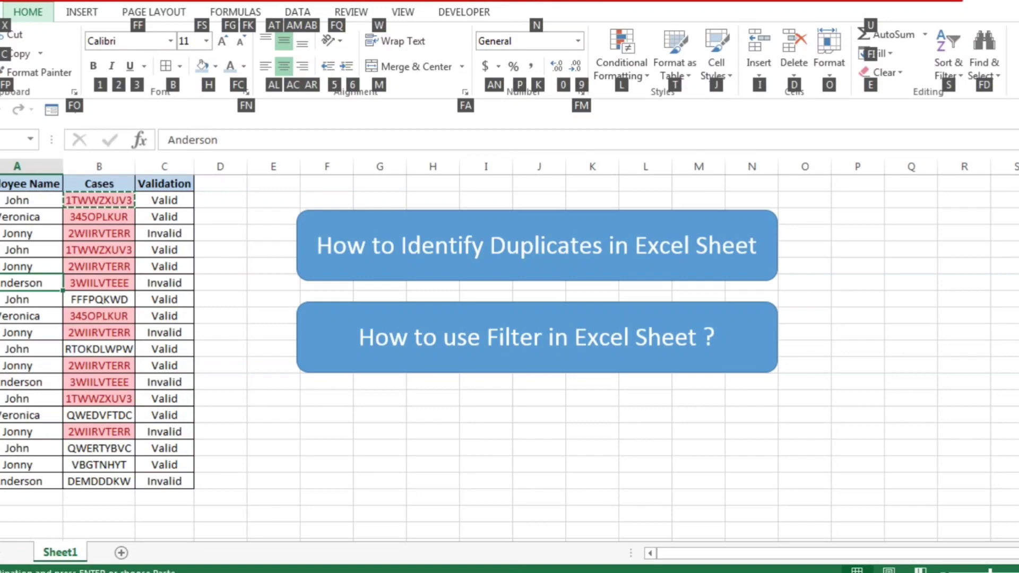
{"action": "key", "text": "s"}
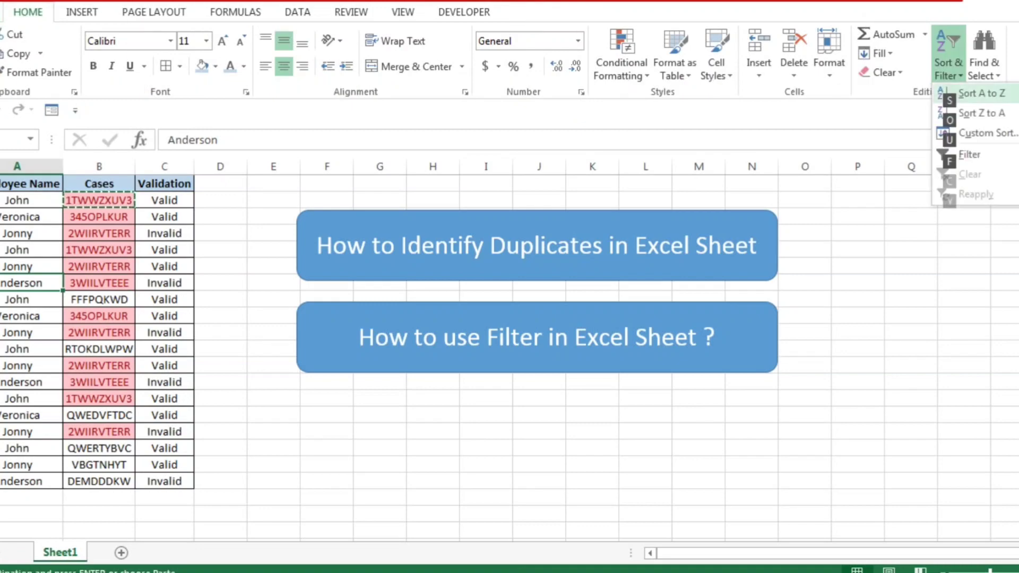
{"action": "key", "text": "f"}
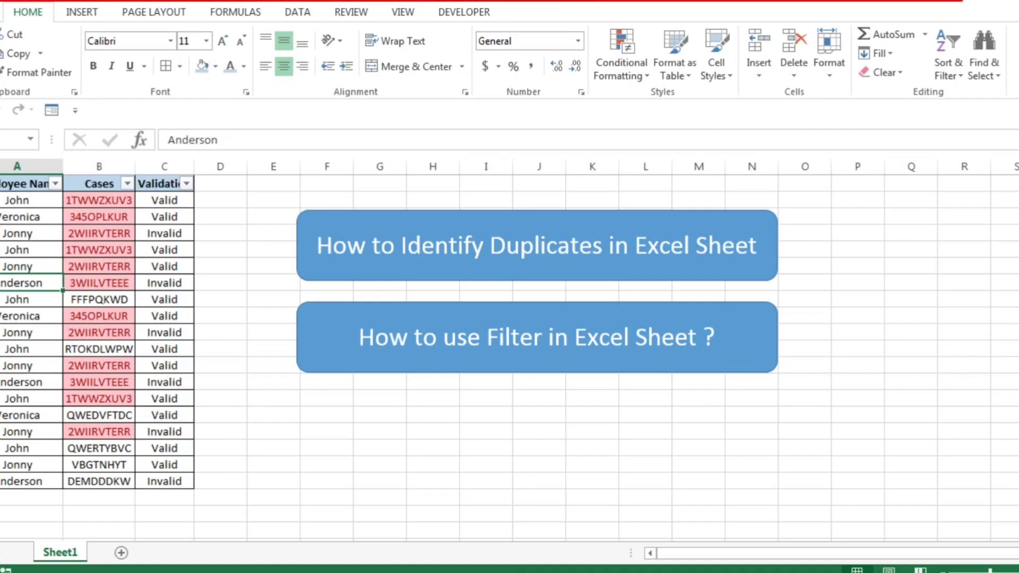
{"action": "key", "text": "ctrl+Up"}
{"action": "key", "text": "ctrl+shift+Right"}
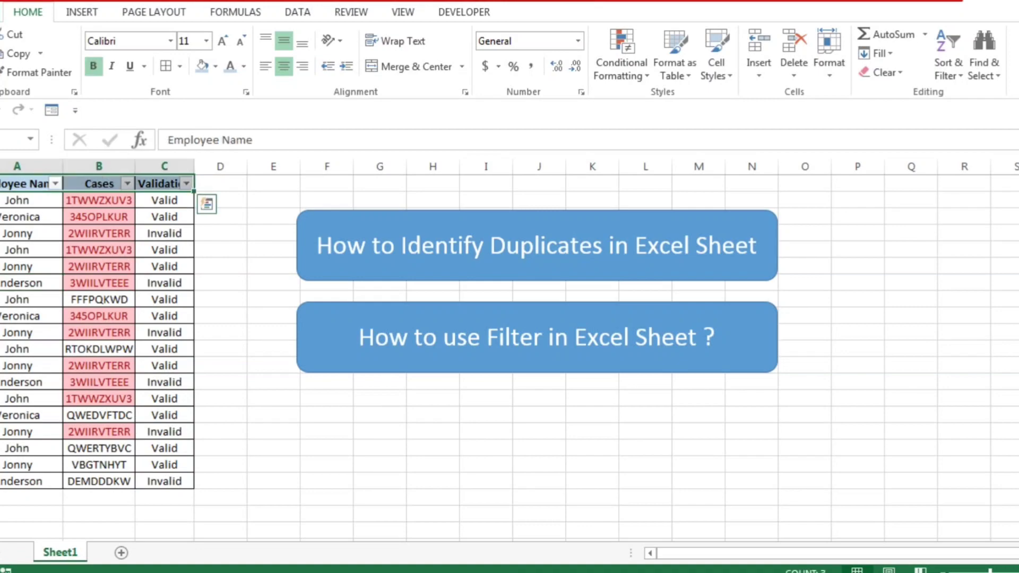
{"action": "key", "text": "ctrl+z"}
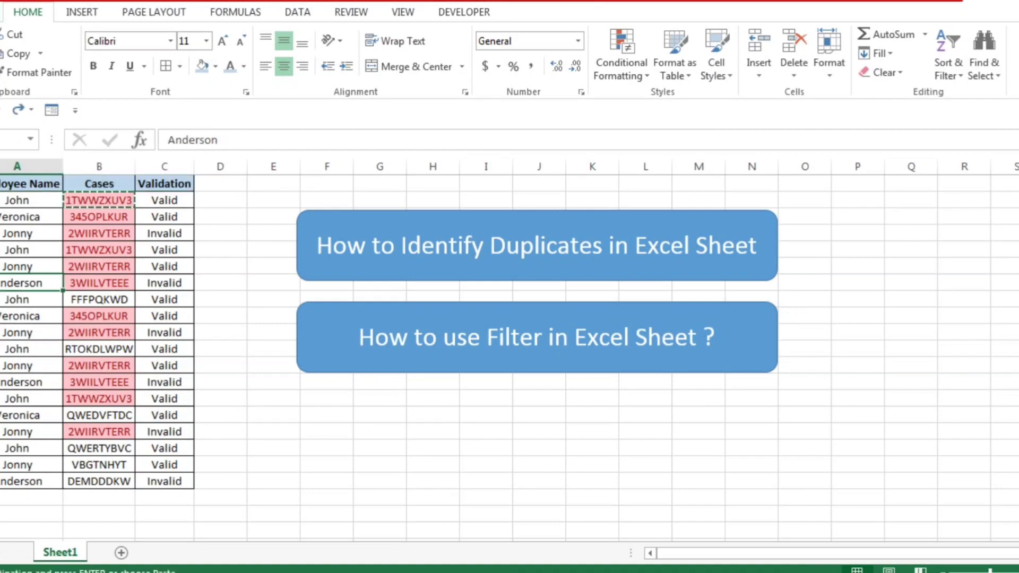
{"action": "key", "text": "Up"}
{"action": "key", "text": "ctrl+Up"}
{"action": "key", "text": "ctrl+shift+Right"}
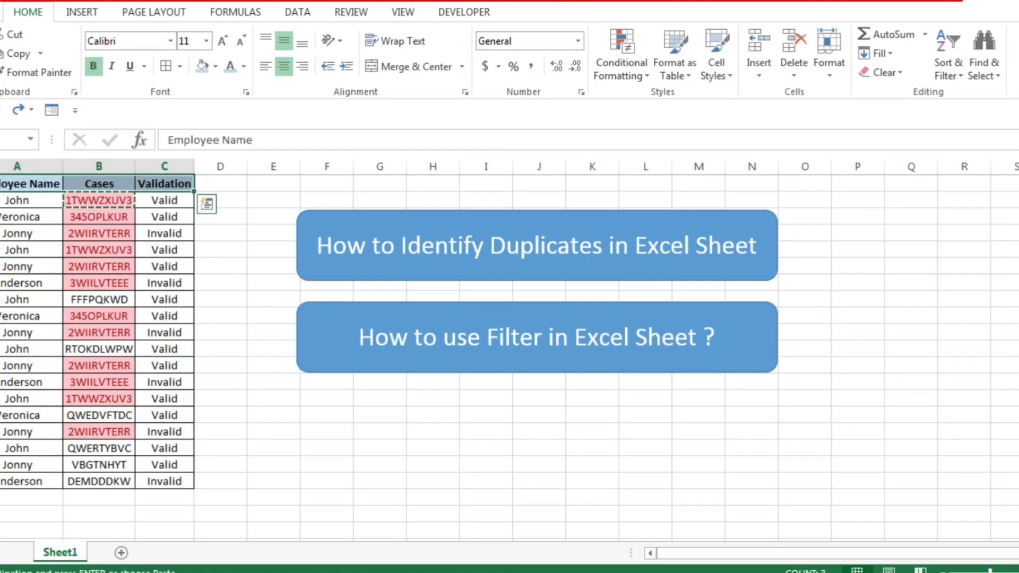
{"action": "key", "text": "alt"}
{"action": "key", "text": "h"}
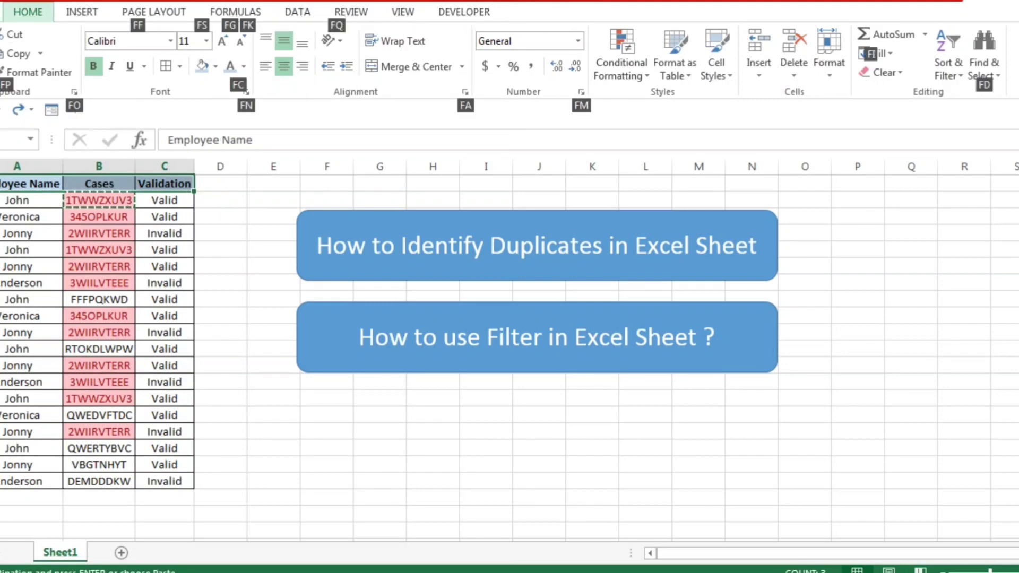
{"action": "type", "text": "fs"}
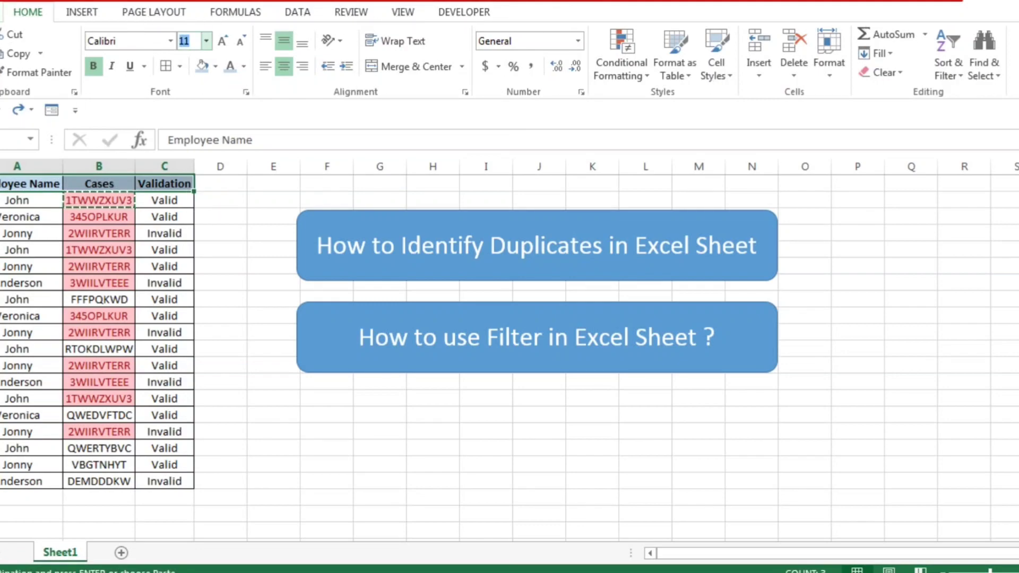
{"action": "type", "text": "`"}
{"action": "key", "text": "alt+Down"}
{"action": "type", "text": "`"}
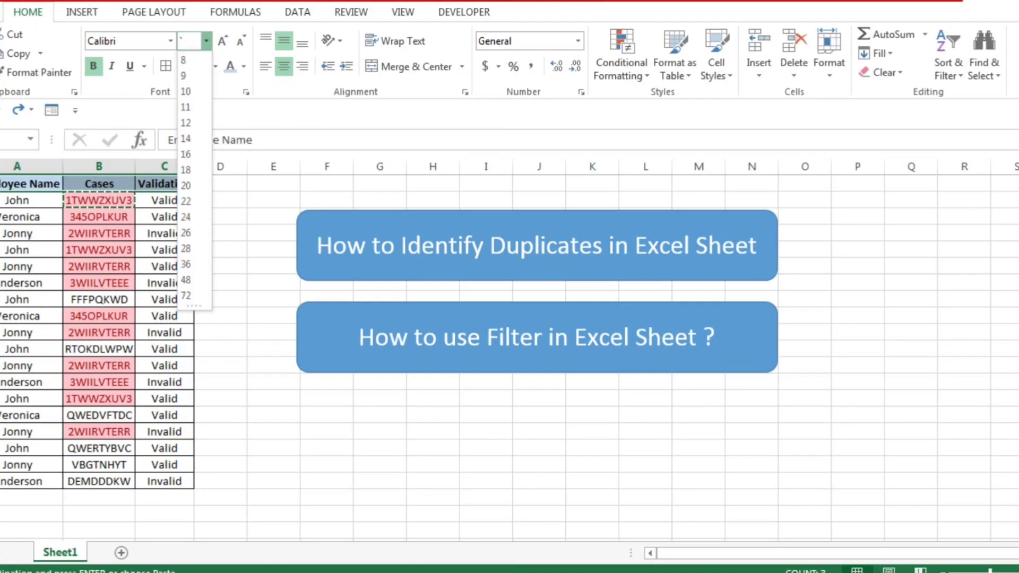
{"action": "key", "text": "super"}
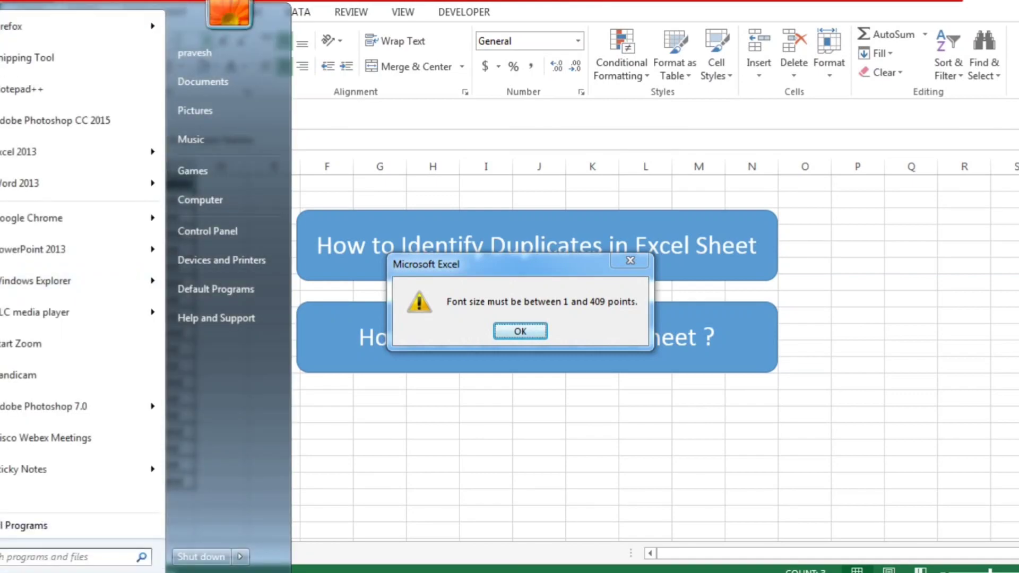
{"action": "key", "text": "Escape"}
{"action": "key", "text": "Escape"}
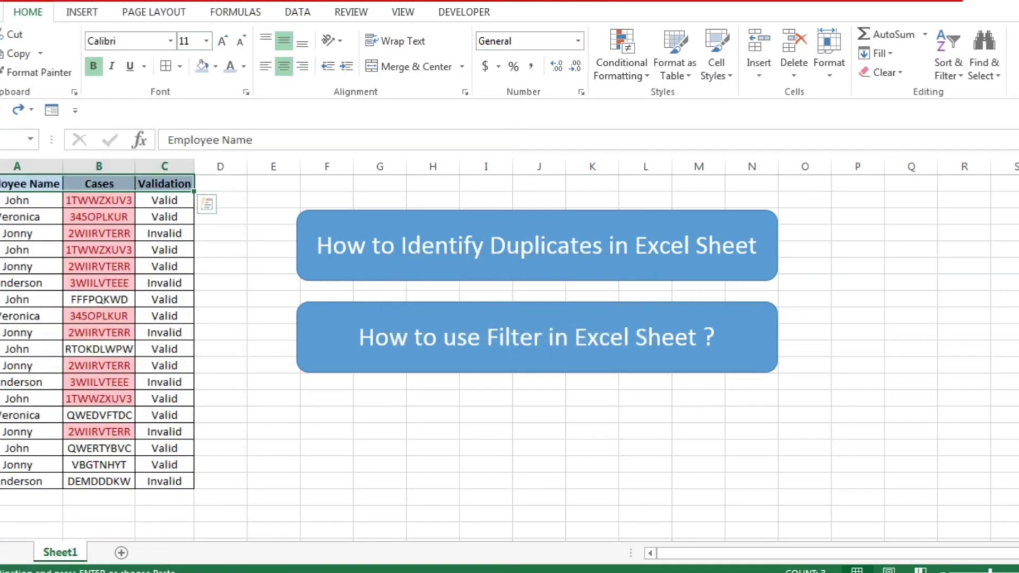
Step: Turn on filters for the header cells Employee Name, Cases and Validation
{"action": "left_click_drag", "start_coordinate": [22, 184], "coordinate": [165, 183]}
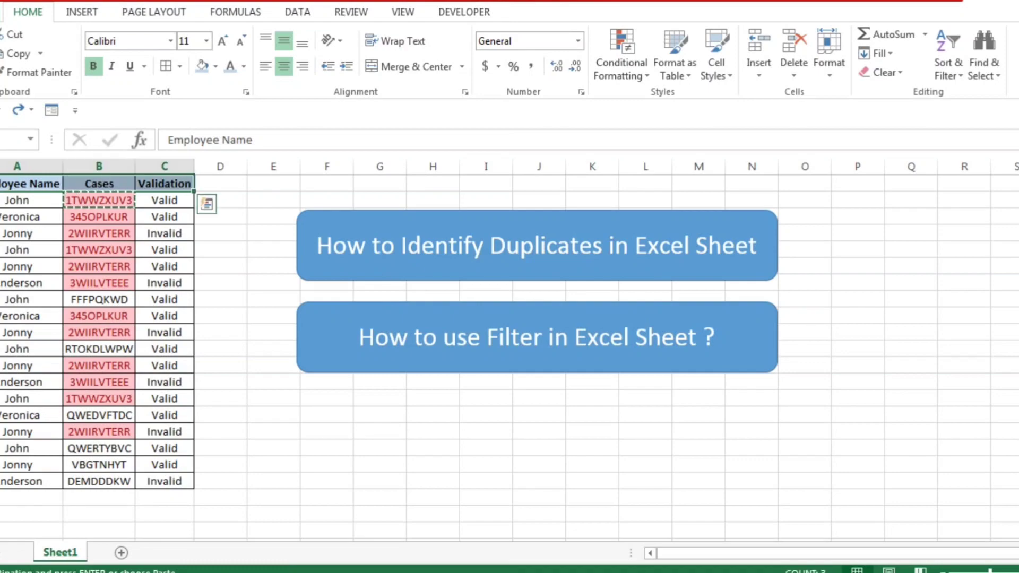
{"action": "key", "text": "alt"}
{"action": "key", "text": "h"}
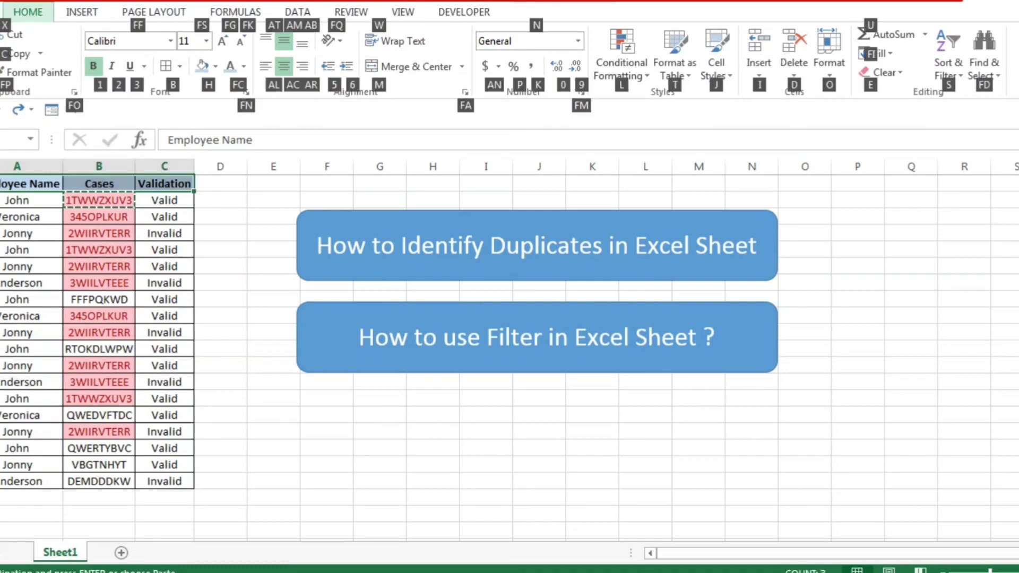
{"action": "key", "text": "s"}
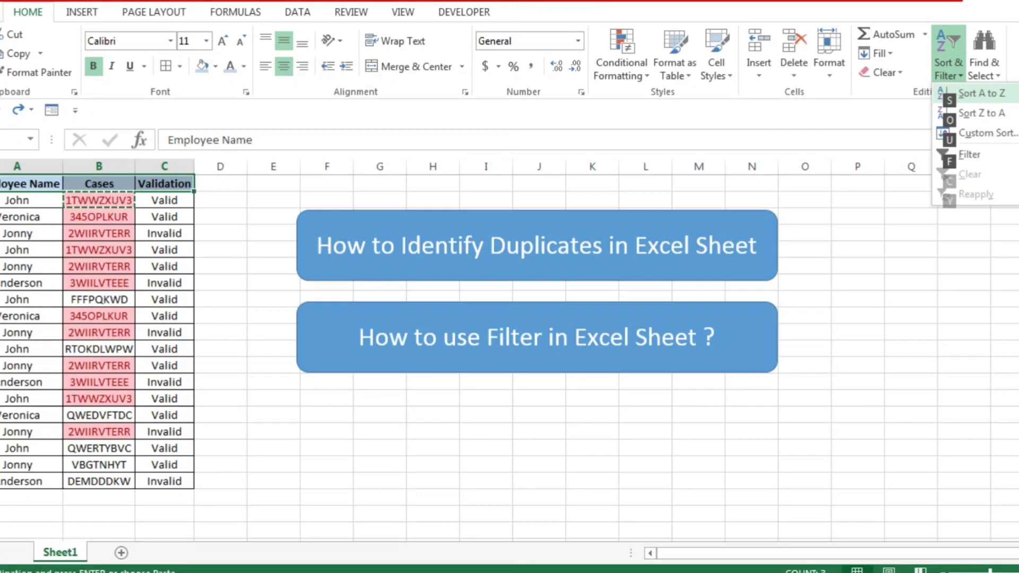
{"action": "key", "text": "f"}
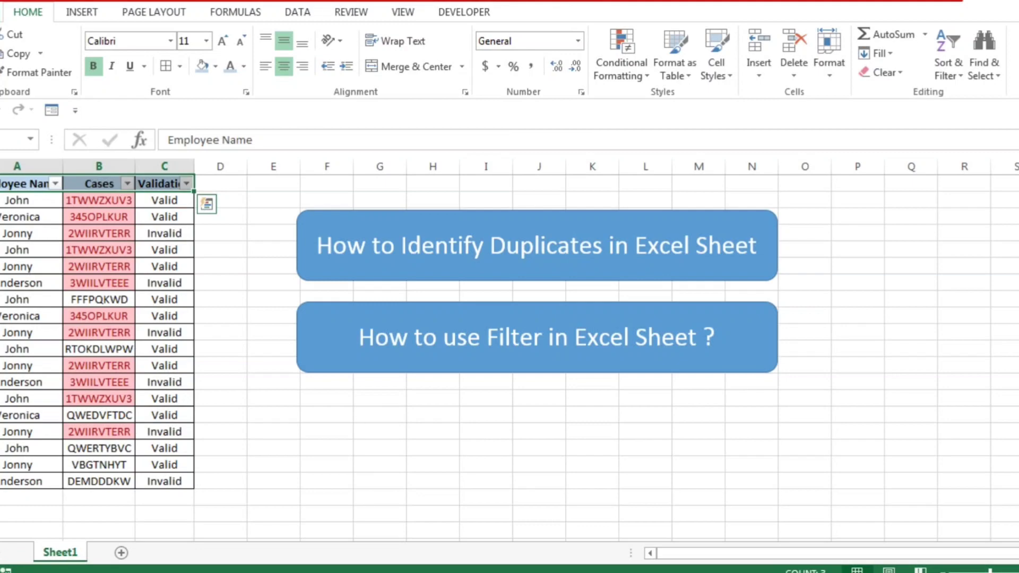
{"action": "key", "text": "alt"}
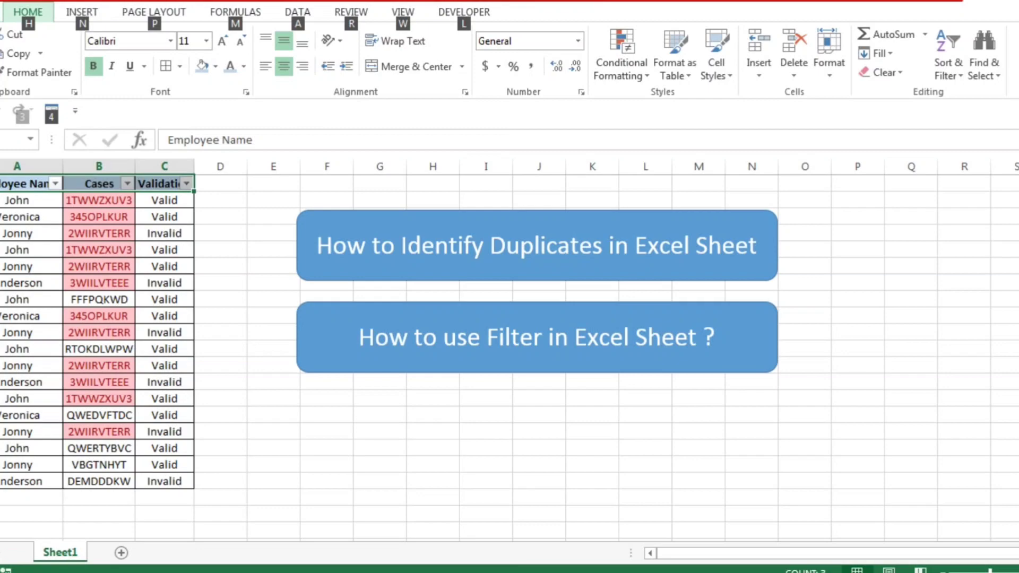
{"action": "key", "text": "Escape"}
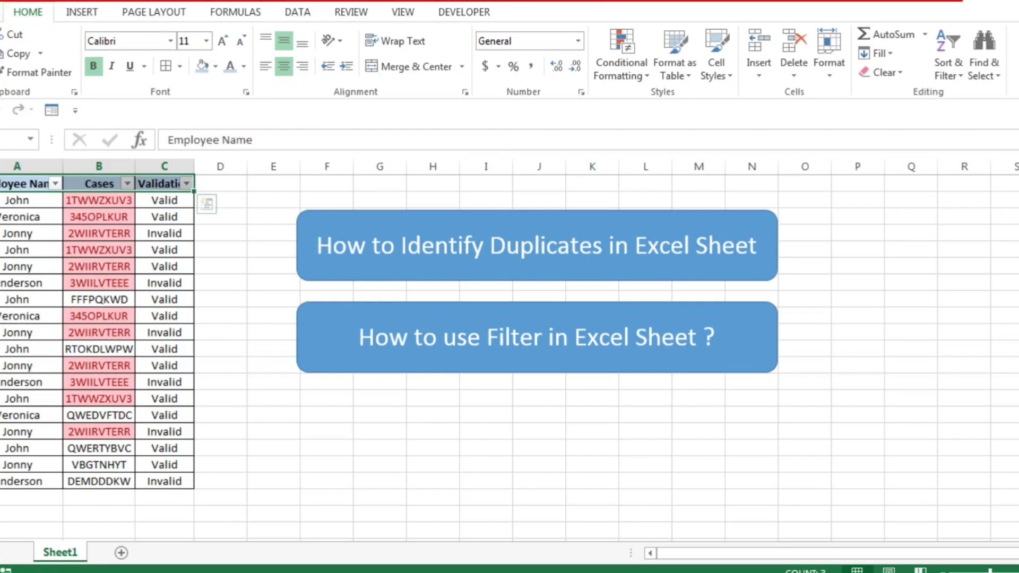
Step: Filter the Cases column by the light red cell color to show only the duplicate entries
{"action": "key", "text": "Left"}
{"action": "key", "text": "ctrl+shift+Right"}
{"action": "key", "text": "Left"}
{"action": "key", "text": "Right"}
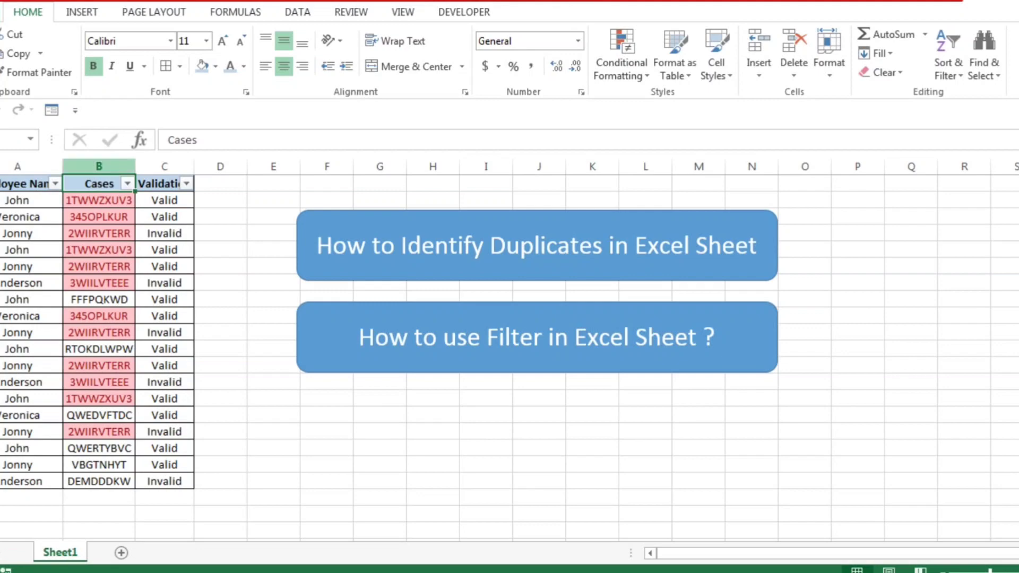
{"action": "key", "text": "alt+Down"}
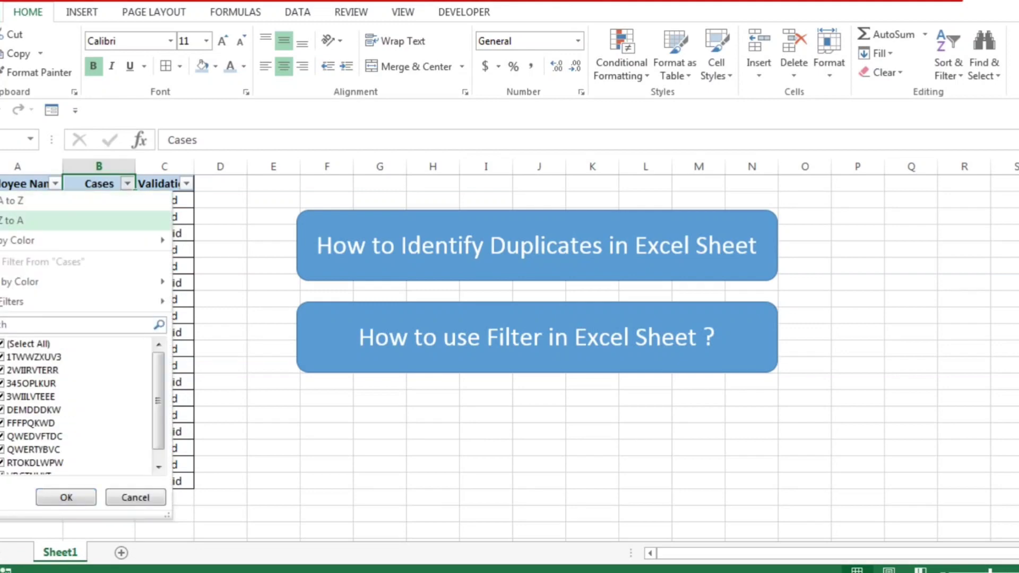
{"action": "mouse_move", "coordinate": [85, 281]}
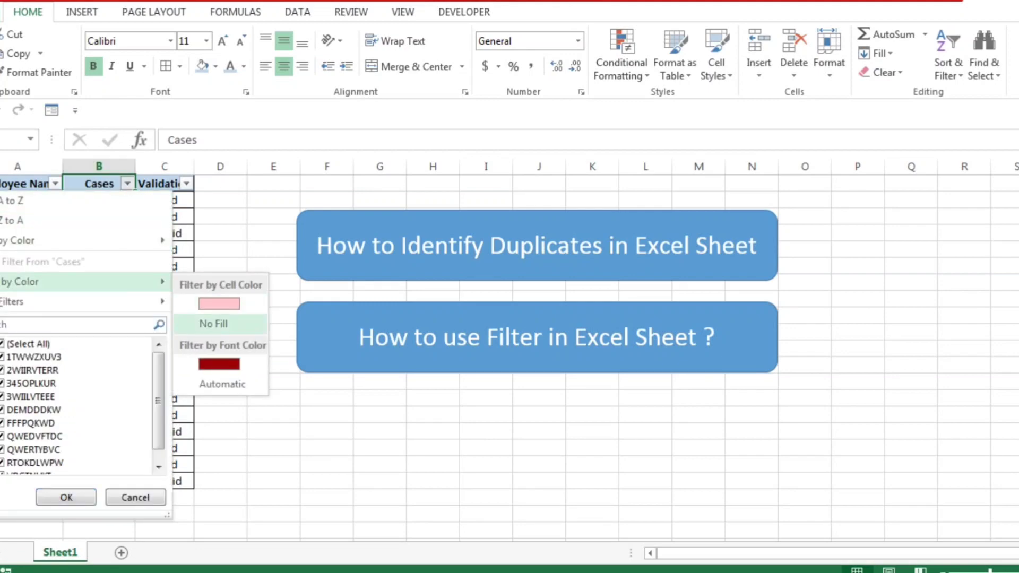
{"action": "left_click", "coordinate": [219, 303]}
{"action": "left_click", "coordinate": [220, 301]}
{"action": "key", "text": "Left"}
{"action": "key", "text": "Left"}
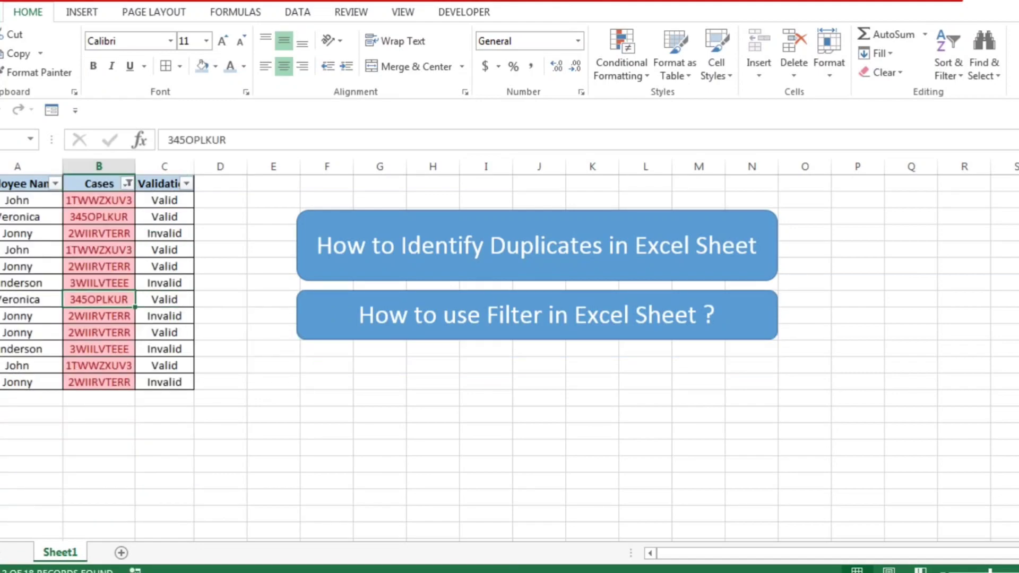
Step: Select all filtered entries in the Cases column to review them, and return to the first case
{"action": "key", "text": "ctrl+Up"}
{"action": "key", "text": "Down"}
{"action": "key", "text": "ctrl+shift+Down"}
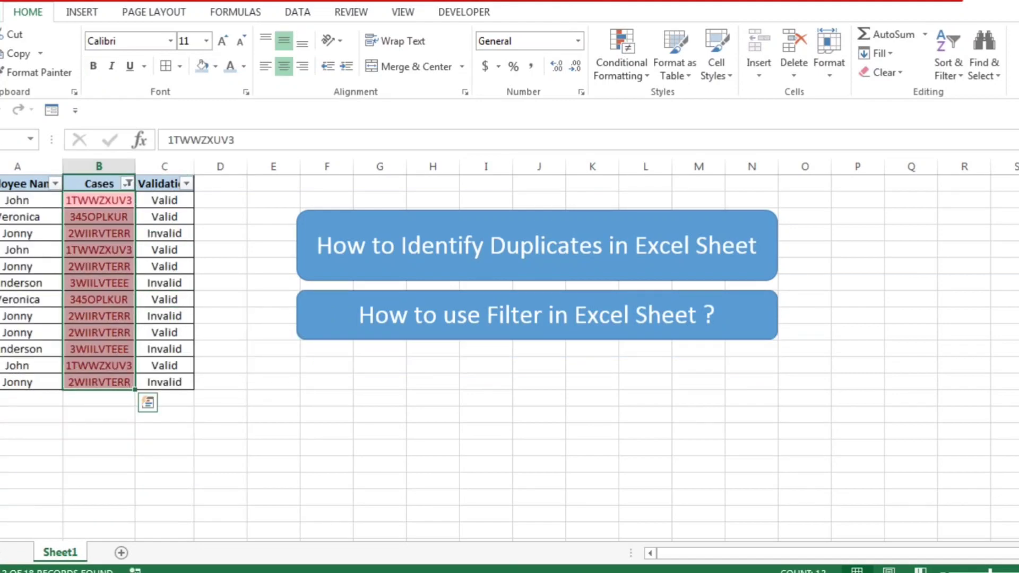
{"action": "key", "text": "Left"}
{"action": "key", "text": "Right"}
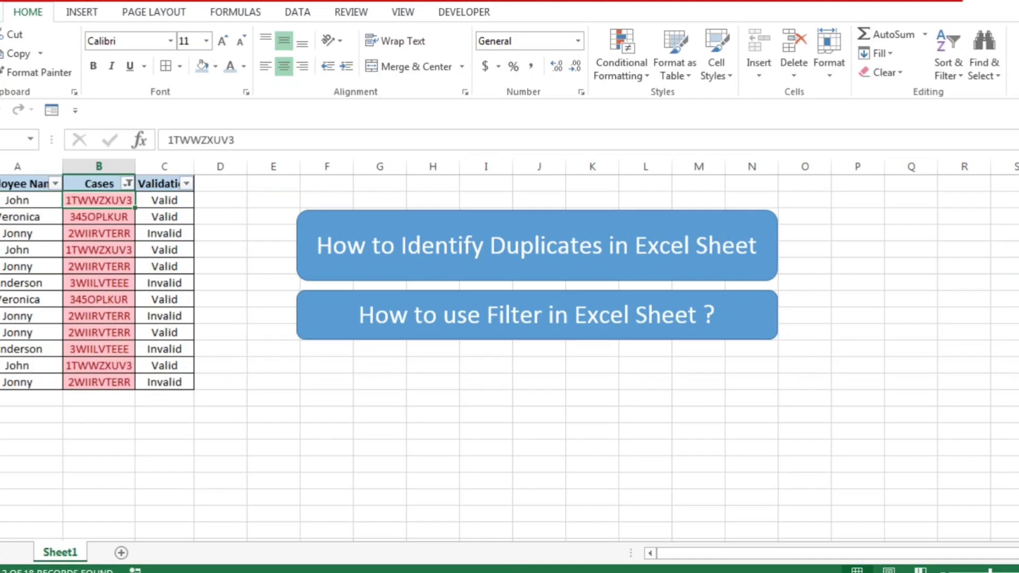
Step: Copy the first case, 1TWWZXUV3, search the sheet for it, step through its occurrences and close the search
{"action": "key", "text": "ctrl+c"}
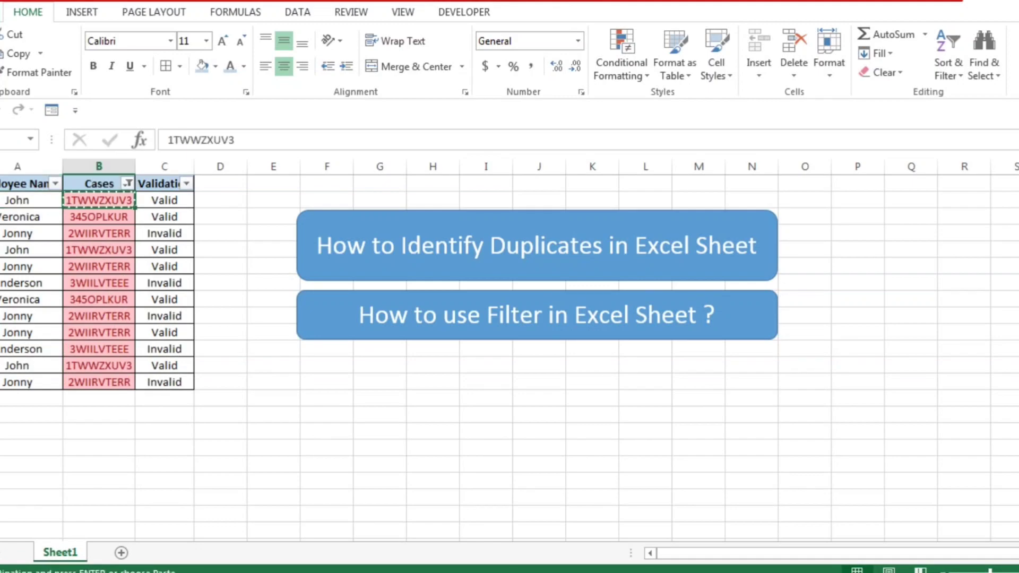
{"action": "key", "text": "Escape"}
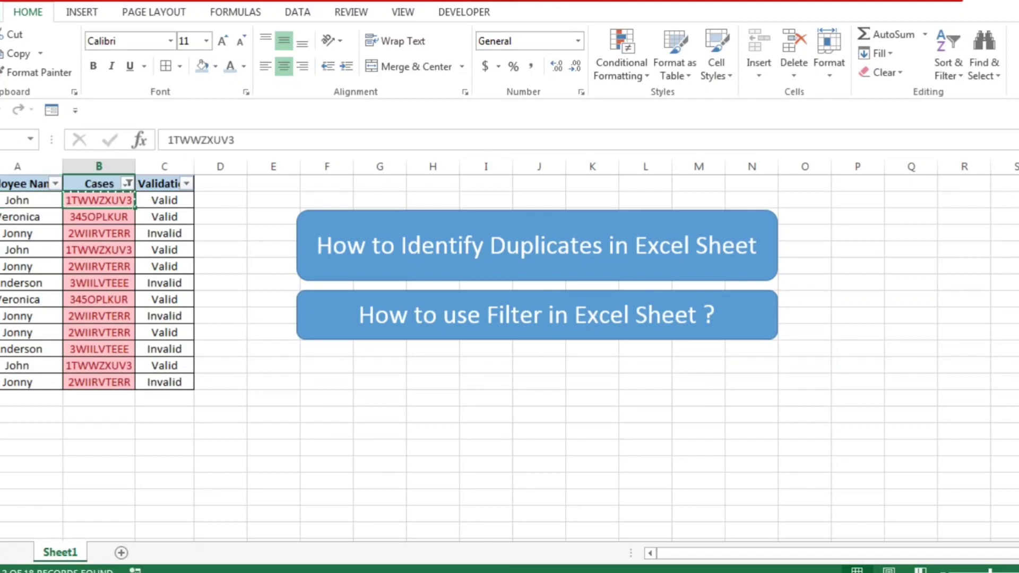
{"action": "key", "text": "ctrl+c"}
{"action": "key", "text": "ctrl+f"}
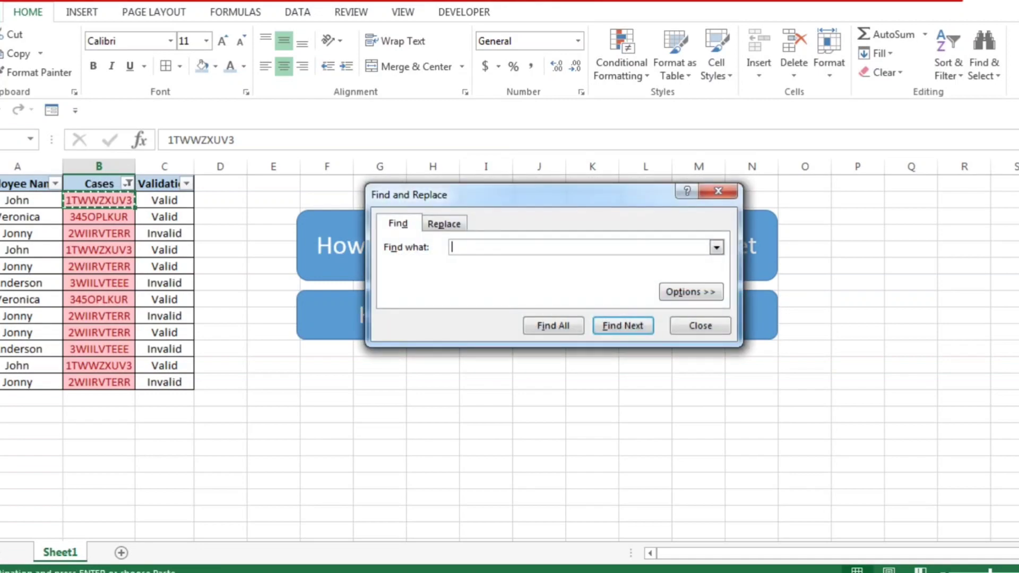
{"action": "left_click_drag", "start_coordinate": [530, 194], "coordinate": [798, 308]}
{"action": "key", "text": "ctrl+v"}
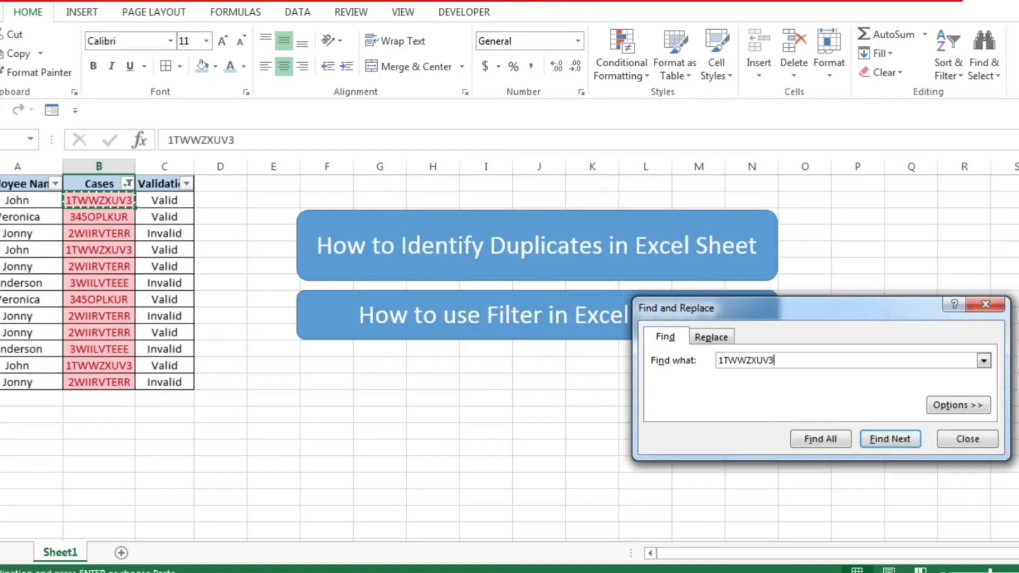
{"action": "key", "text": "Return"}
{"action": "key", "text": "Return"}
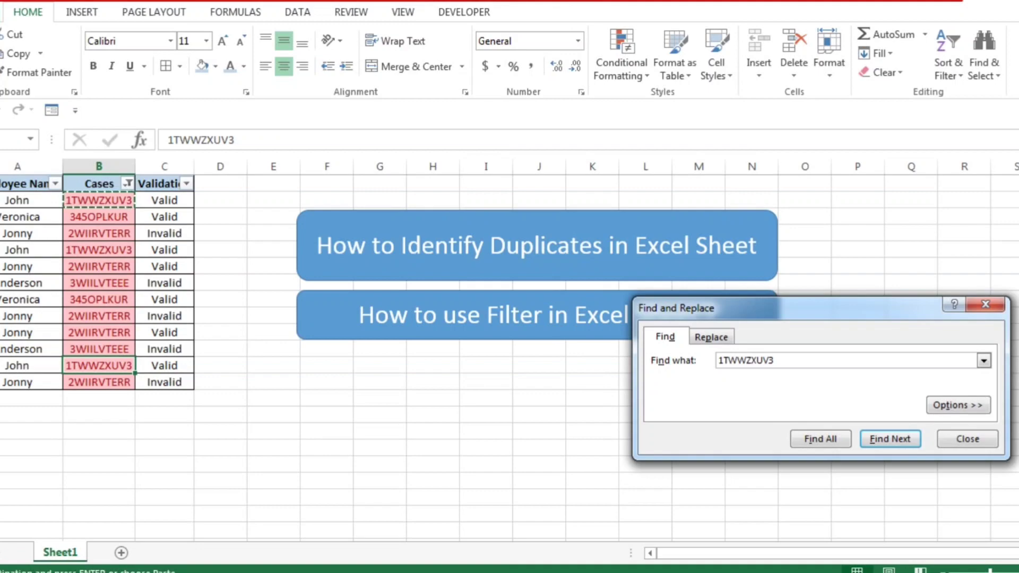
{"action": "key", "text": "Return"}
{"action": "key", "text": "Return"}
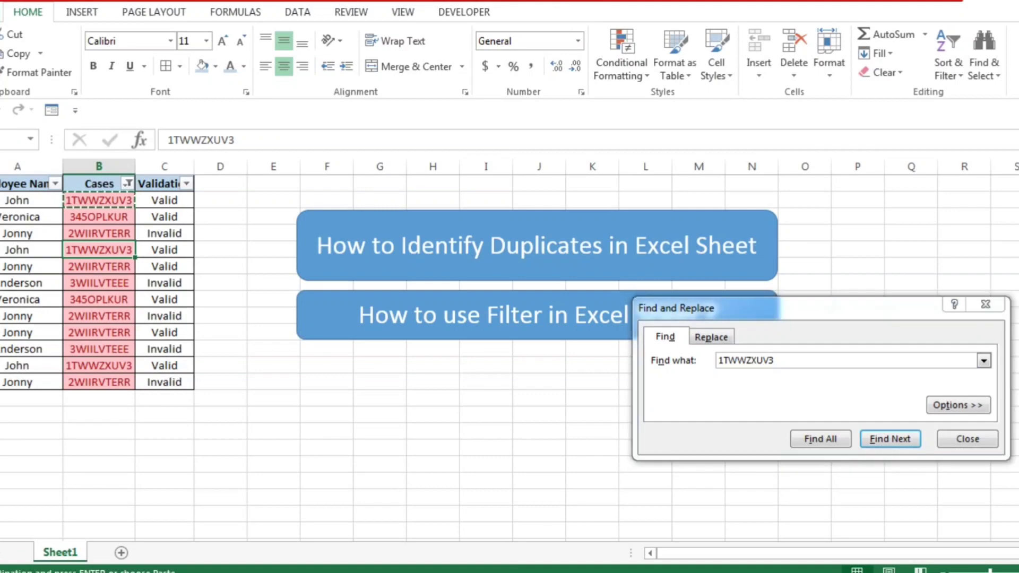
{"action": "left_click", "coordinate": [986, 304]}
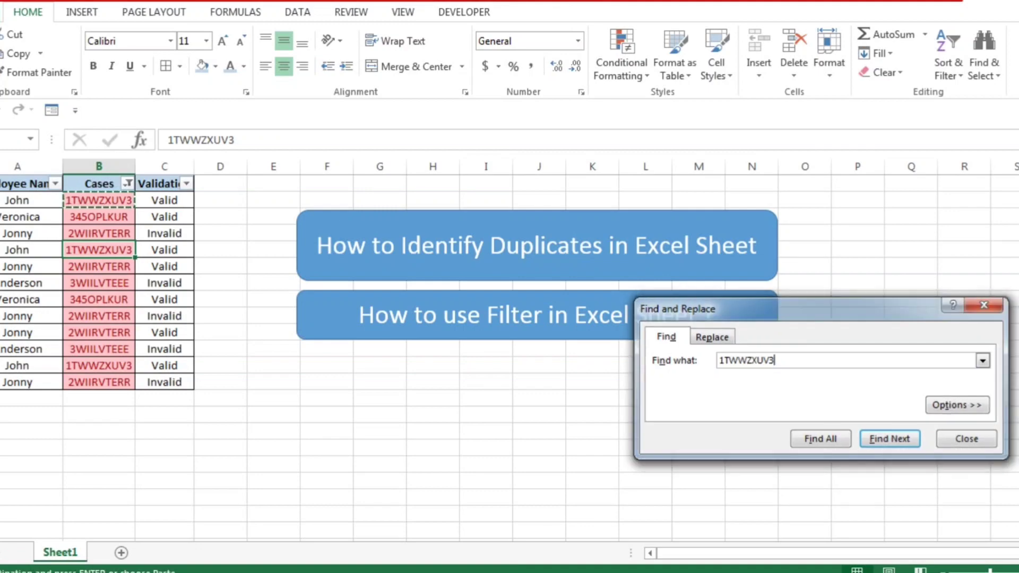
Step: Delete the two blue title shapes about identifying duplicates and using the filter
{"action": "left_click", "coordinate": [632, 239]}
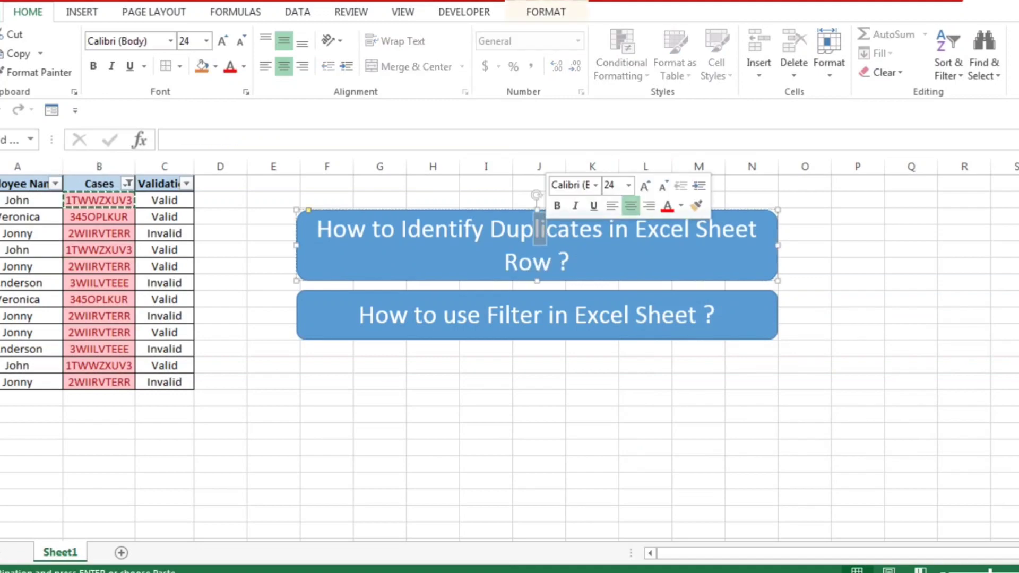
{"action": "left_click_drag", "start_coordinate": [540, 278], "coordinate": [720, 396]}
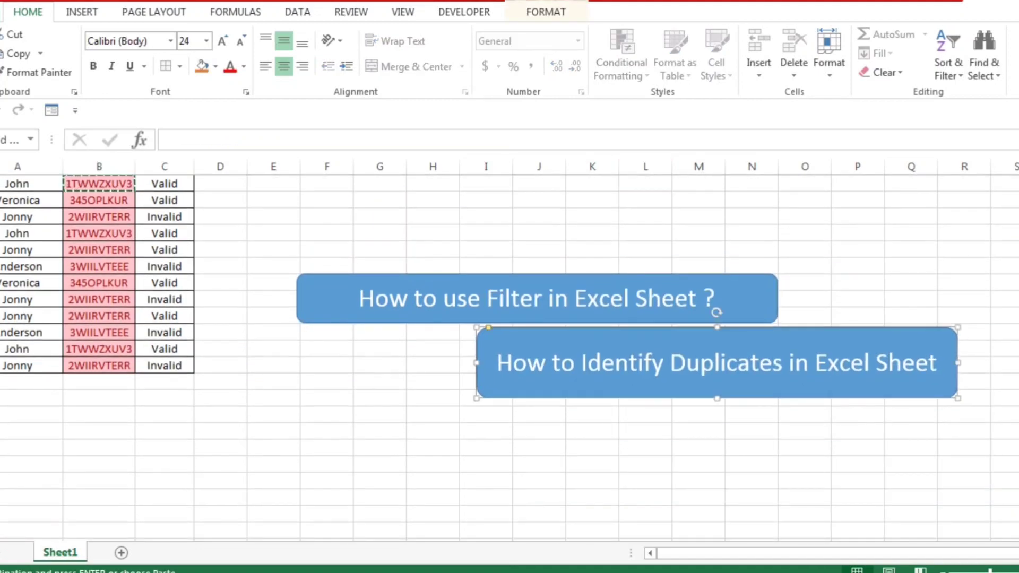
{"action": "key", "text": "Delete"}
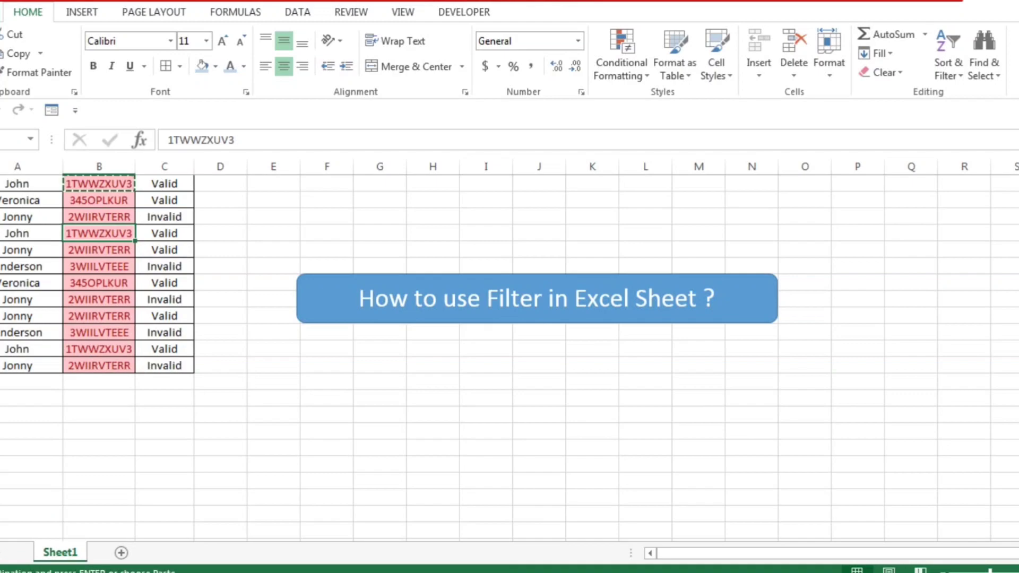
{"action": "left_click", "coordinate": [380, 266]}
{"action": "left_click", "coordinate": [381, 275]}
{"action": "key", "text": "Delete"}
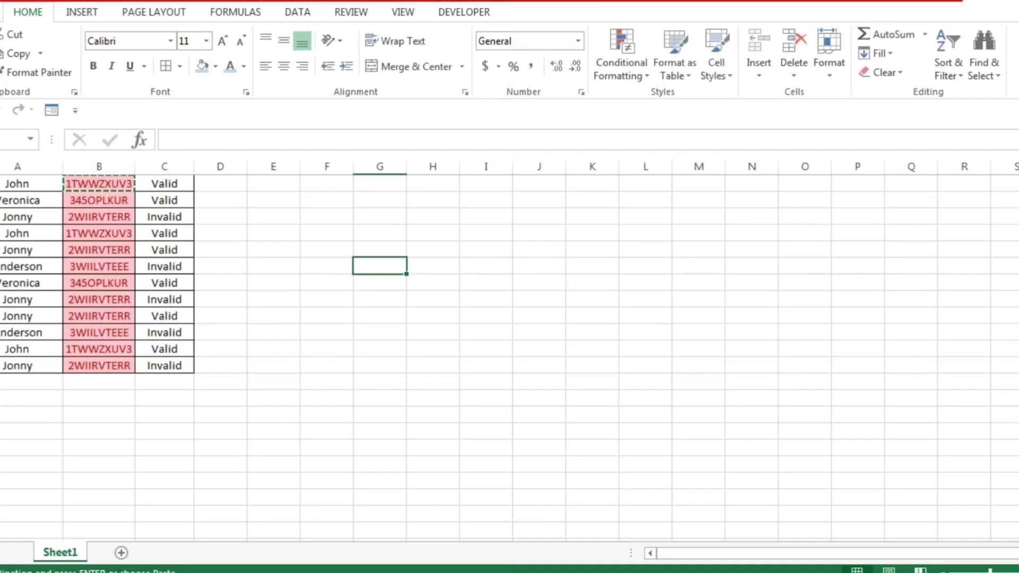
Step: Delete the entire sheet row holding the second occurrence of case 1TWWZXUV3
{"action": "left_click", "coordinate": [19, 200]}
{"action": "key", "text": "ctrl+Up"}
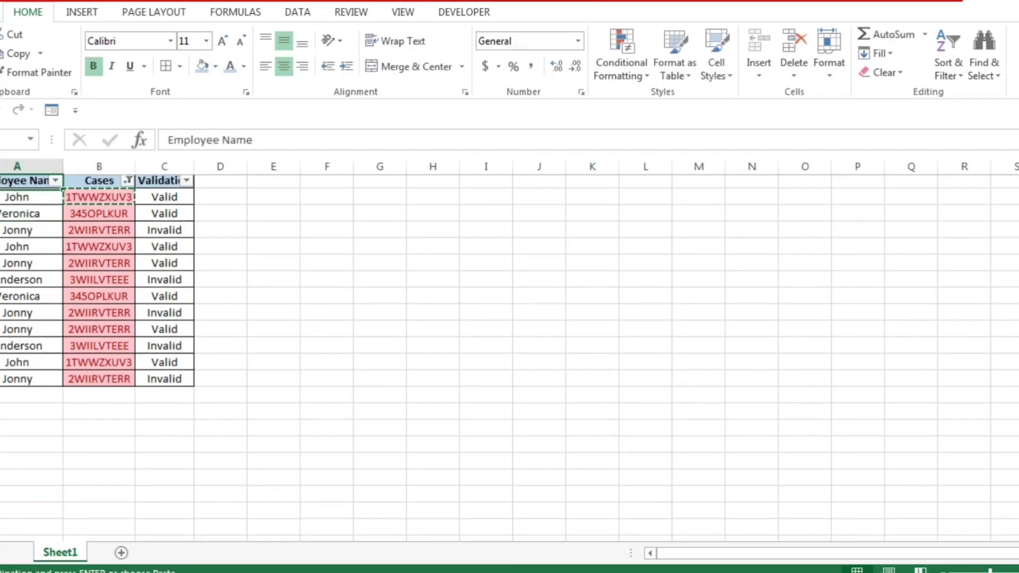
{"action": "left_click", "coordinate": [17, 200]}
{"action": "left_click", "coordinate": [165, 250]}
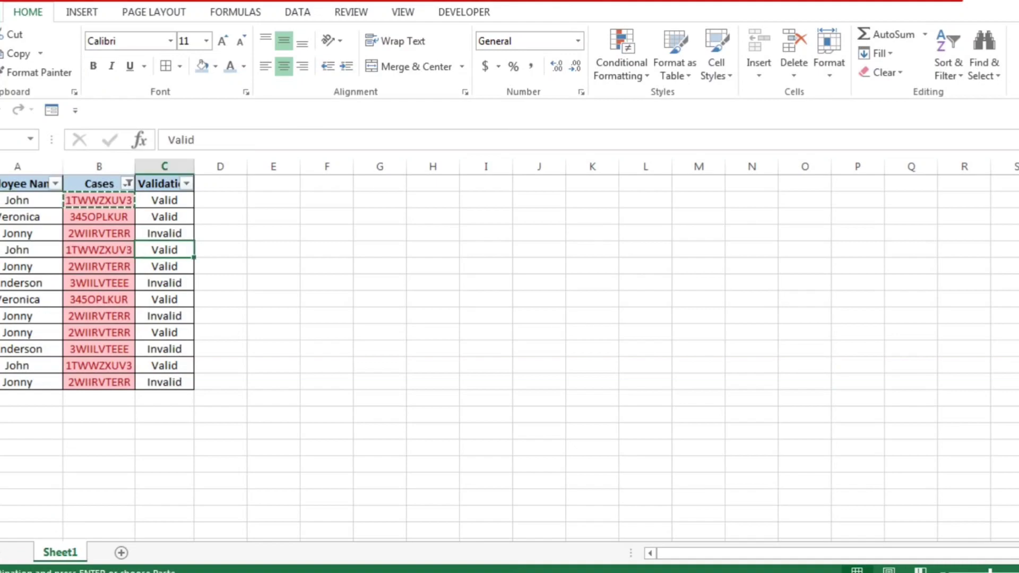
{"action": "left_click", "coordinate": [0, 250]}
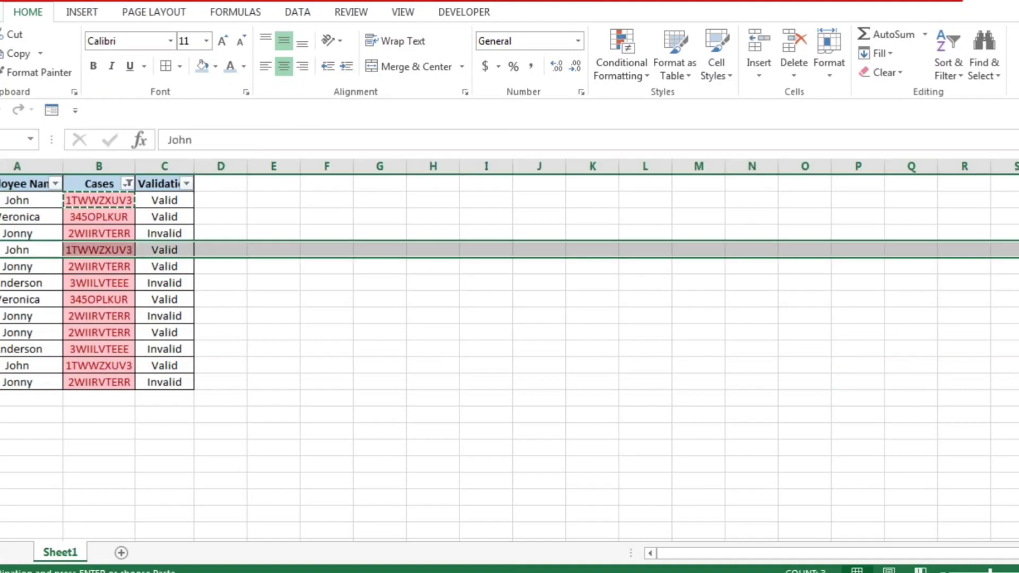
{"action": "right_click", "coordinate": [0, 251]}
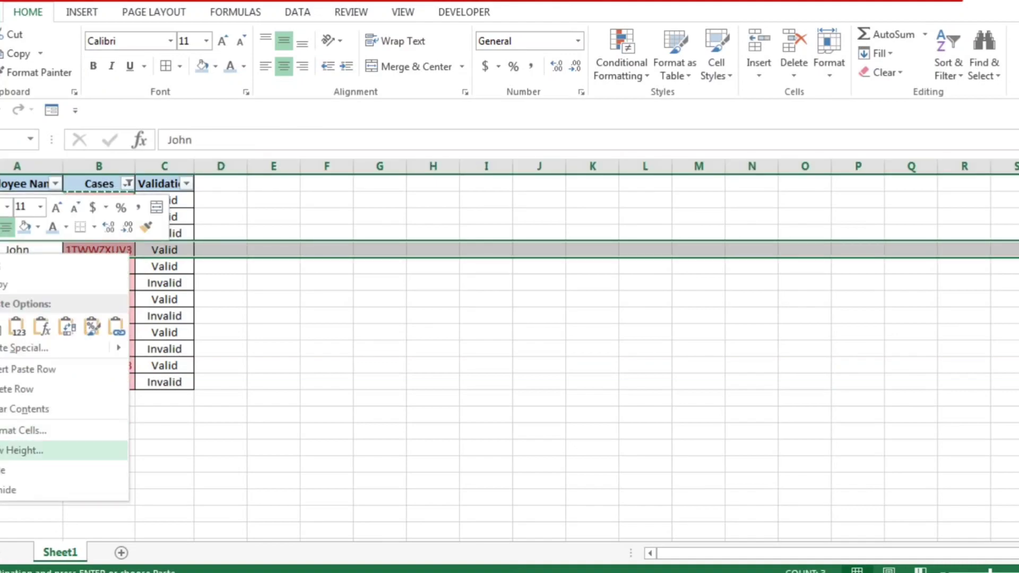
{"action": "left_click", "coordinate": [16, 390]}
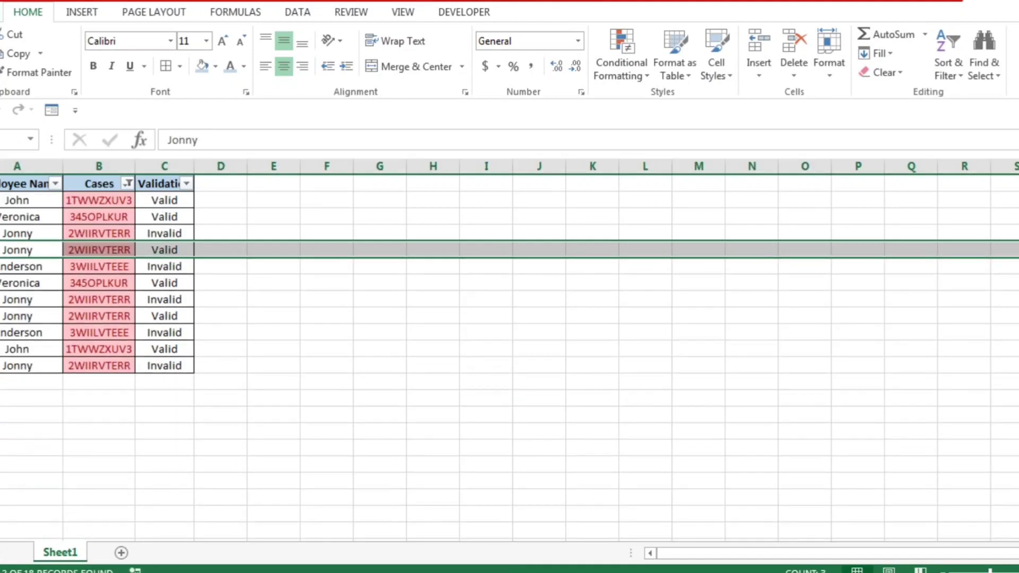
Step: Search the sheet for another occurrence of the first case, 1TWWZXUV3, using the copied cell value
{"action": "key", "text": "Right"}
{"action": "key", "text": "ctrl+Up"}
{"action": "key", "text": "Down"}
{"action": "key", "text": "ctrl+shift+Down"}
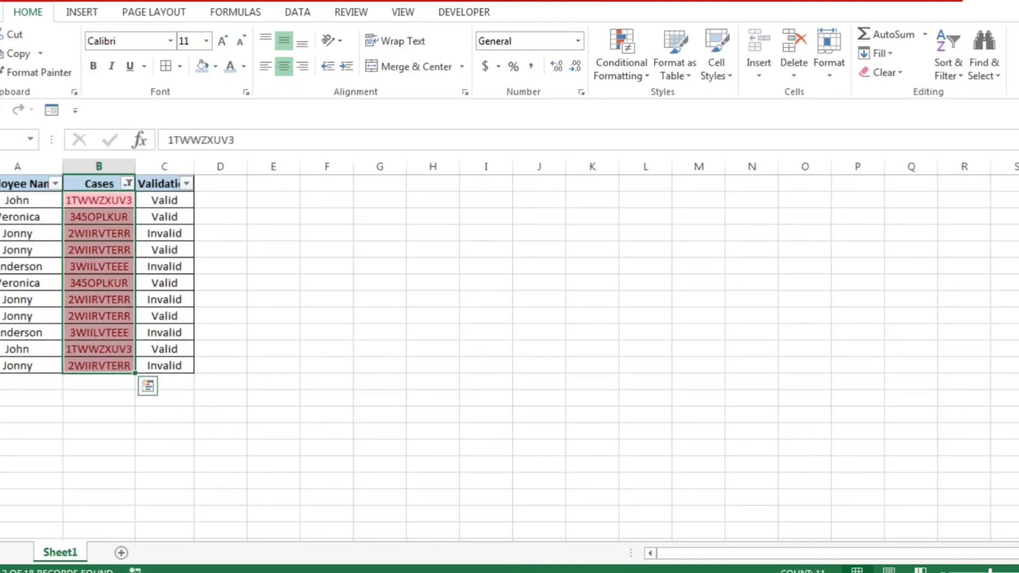
{"action": "key", "text": "Left"}
{"action": "key", "text": "Right"}
{"action": "key", "text": "ctrl+c"}
{"action": "key", "text": "ctrl+f"}
{"action": "key", "text": "ctrl+v"}
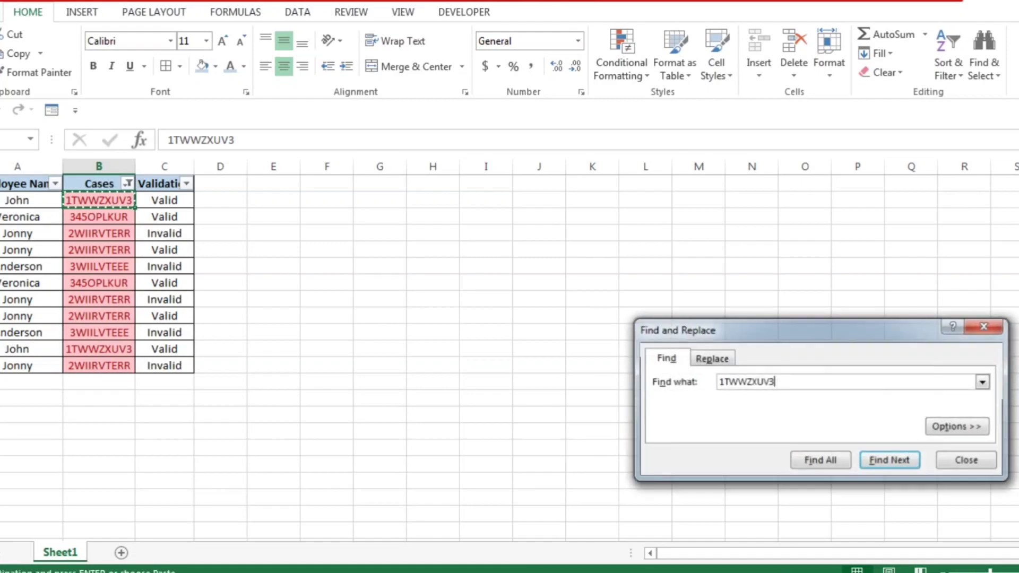
{"action": "key", "text": "Return"}
{"action": "key", "text": "Escape"}
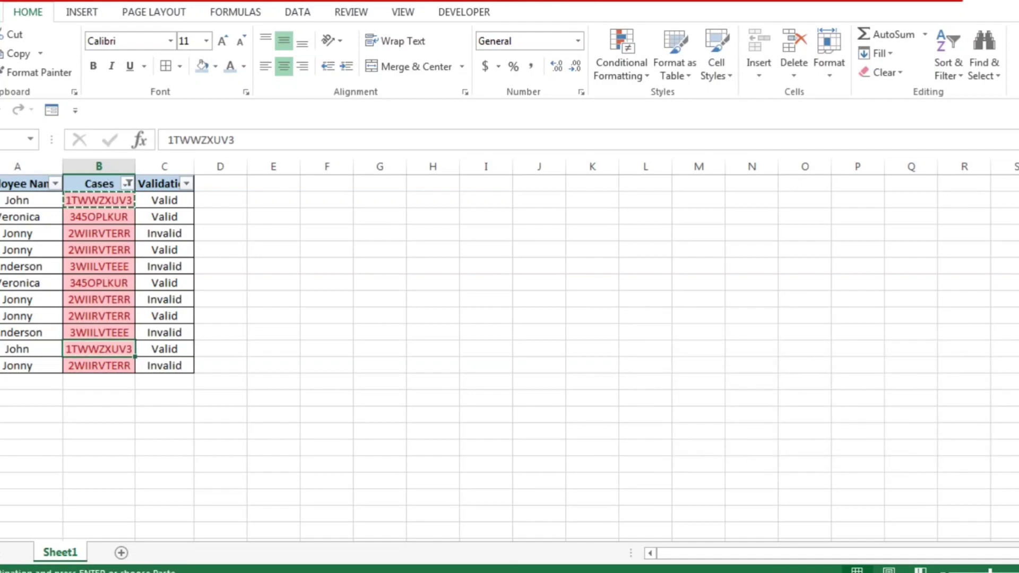
Step: Delete the entire sheet row of the lower 1TWWZXUV3 entry, keeping only the first one
{"action": "key", "text": "Left"}
{"action": "key", "text": "shift+space"}
{"action": "key", "text": "shift+F10"}
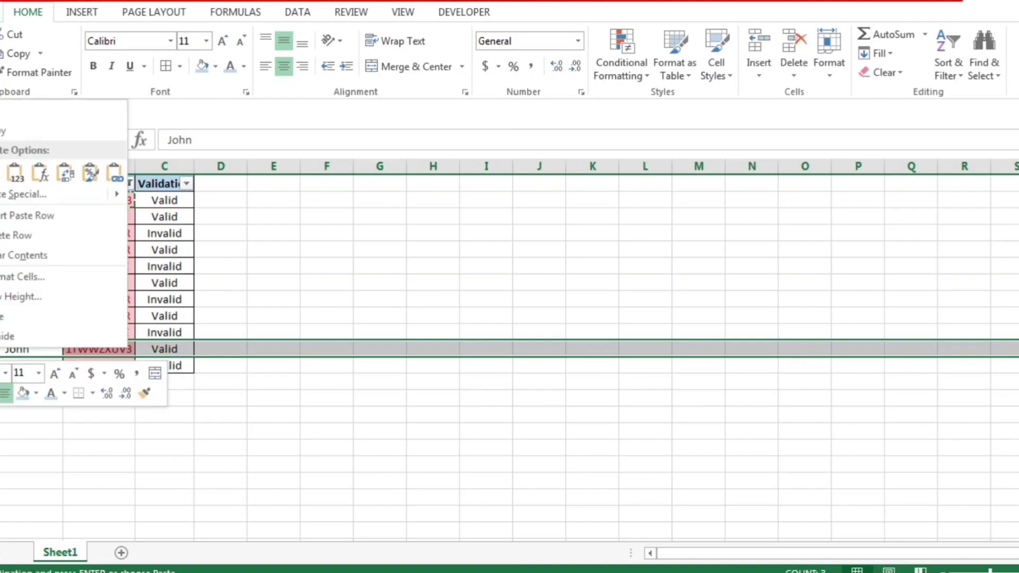
{"action": "left_click", "coordinate": [16, 235]}
{"action": "left_click", "coordinate": [99, 333]}
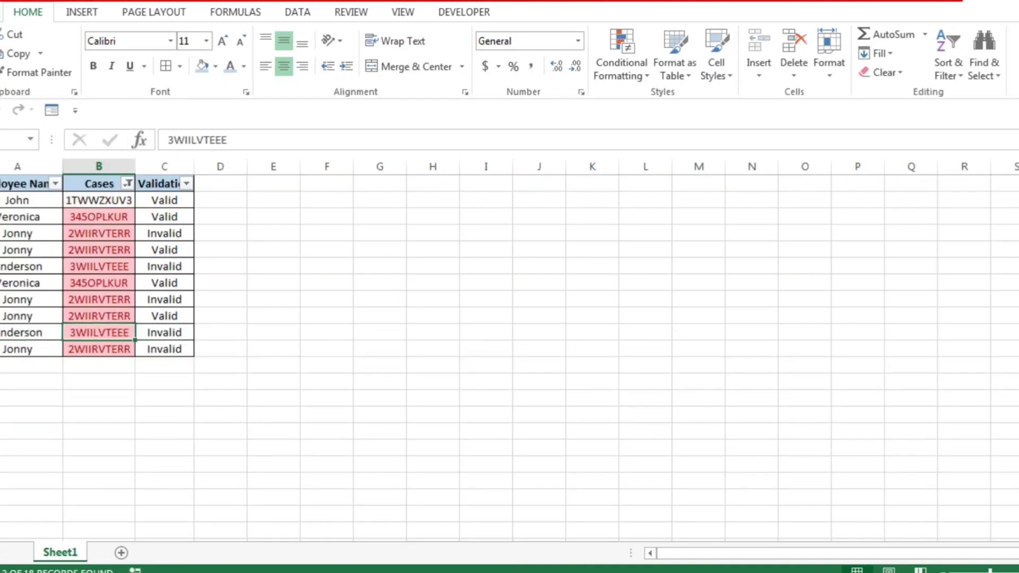
Step: Copy the case 345OPLKUR from the second data row and search the sheet for its other occurrence
{"action": "key", "text": "Down"}
{"action": "key", "text": "Down"}
{"action": "key", "text": "Up"}
{"action": "key", "text": "ctrl+Up"}
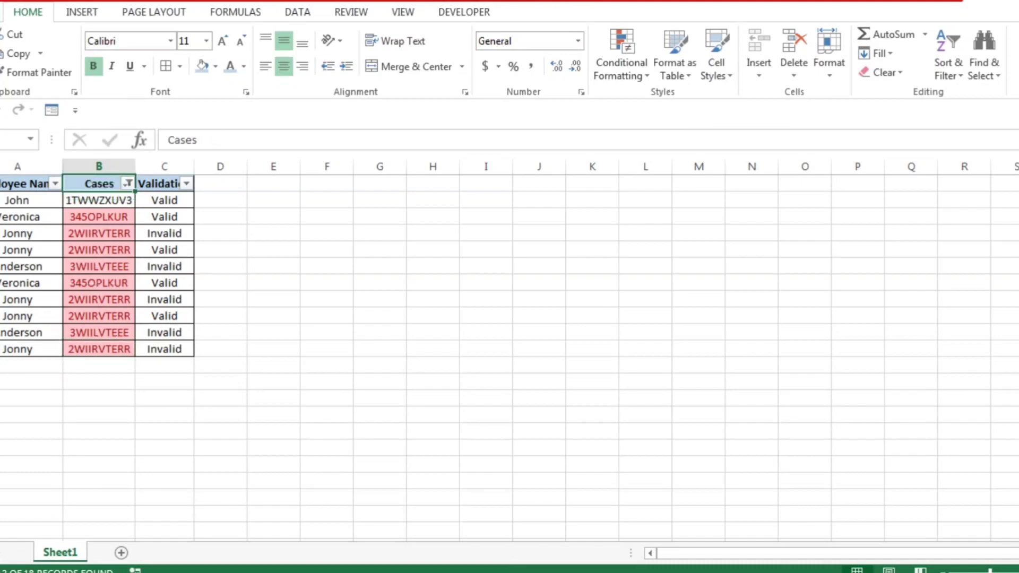
{"action": "key", "text": "Down"}
{"action": "key", "text": "Down"}
{"action": "key", "text": "Down"}
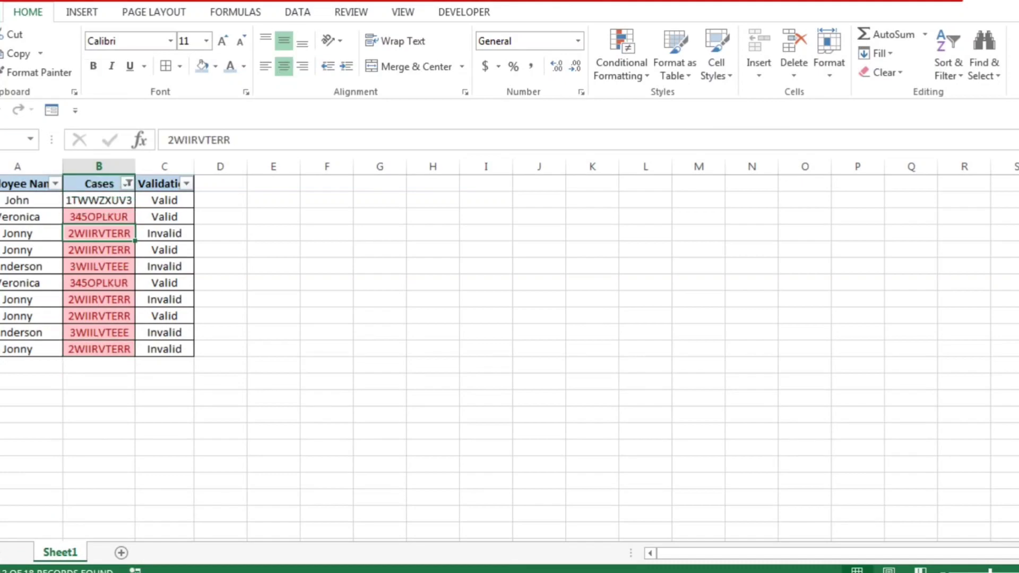
{"action": "key", "text": "Up"}
{"action": "key", "text": "ctrl+c"}
{"action": "key", "text": "ctrl+f"}
{"action": "key", "text": "ctrl+v"}
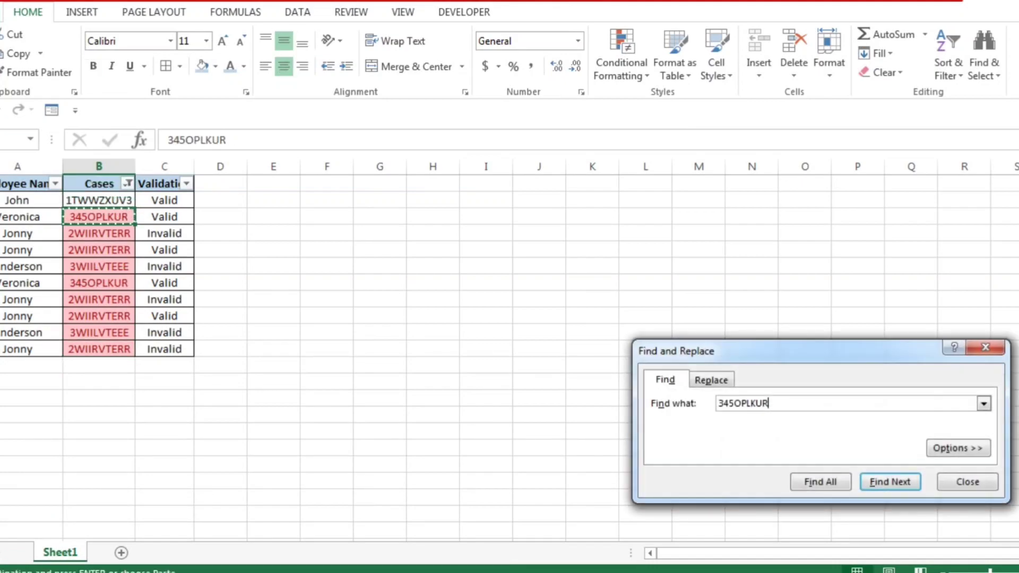
{"action": "key", "text": "Return"}
{"action": "key", "text": "Escape"}
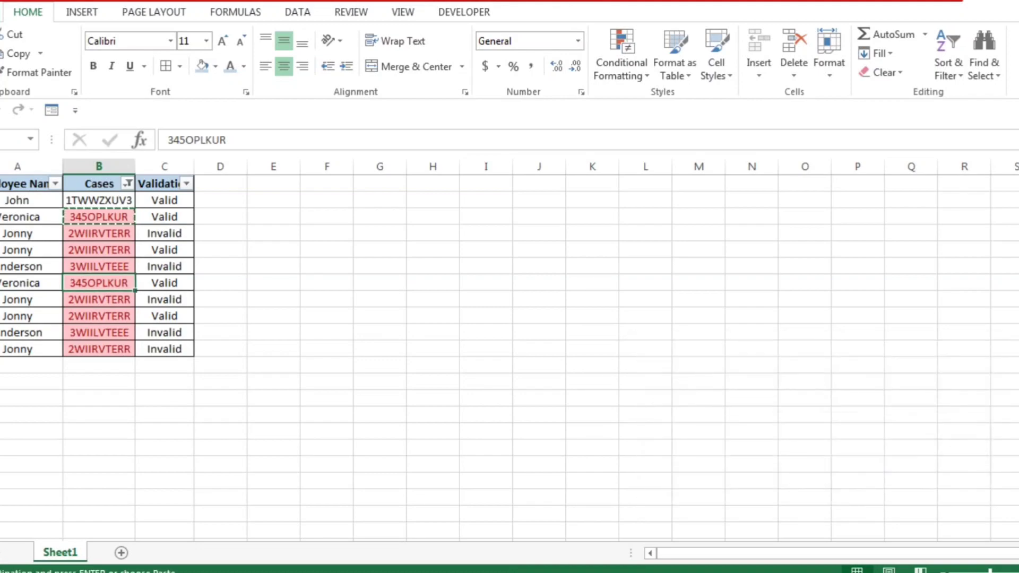
Step: Delete the entire sheet row holding the second occurrence of case 345OPLKUR
{"action": "key", "text": "shift+space"}
{"action": "key", "text": "ctrl+minus"}
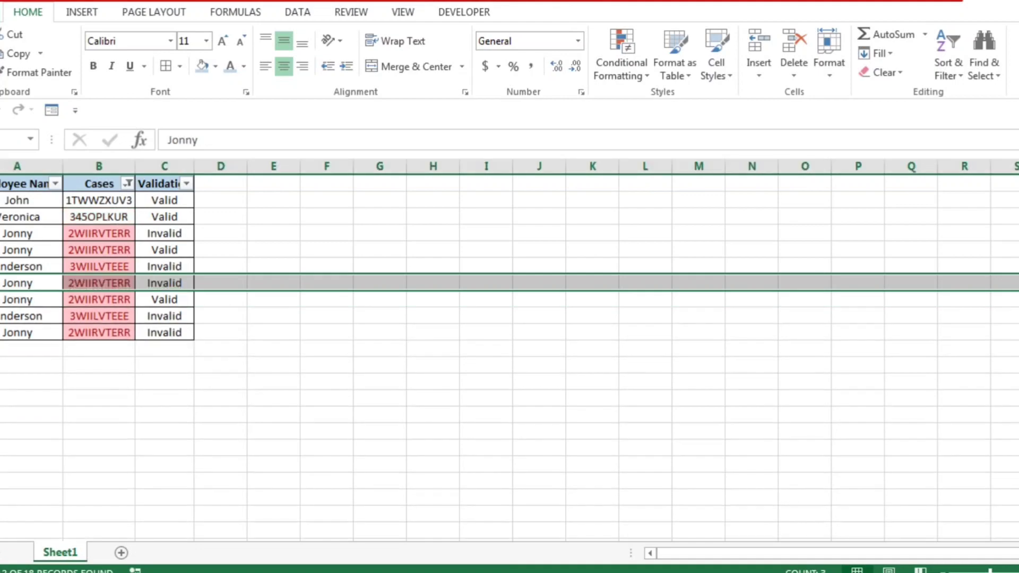
{"action": "key", "text": "Left"}
{"action": "key", "text": "Right"}
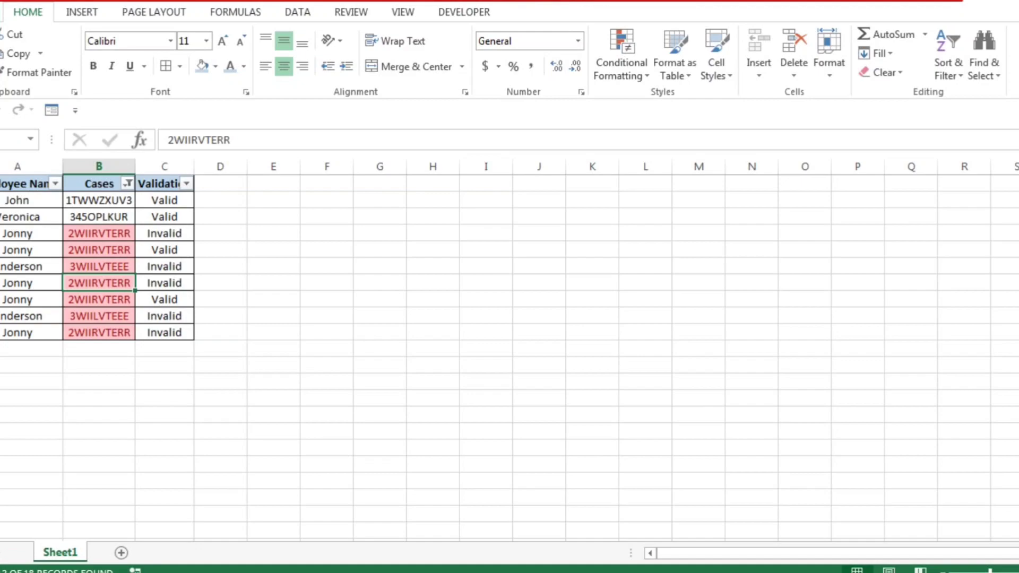
Step: Delete the sheet rows of the third and fourth 2WIIRVTERR entries, below the first 3WIILVTEEE row
{"action": "left_click", "coordinate": [1, 283]}
{"action": "key", "text": "ctrl+minus"}
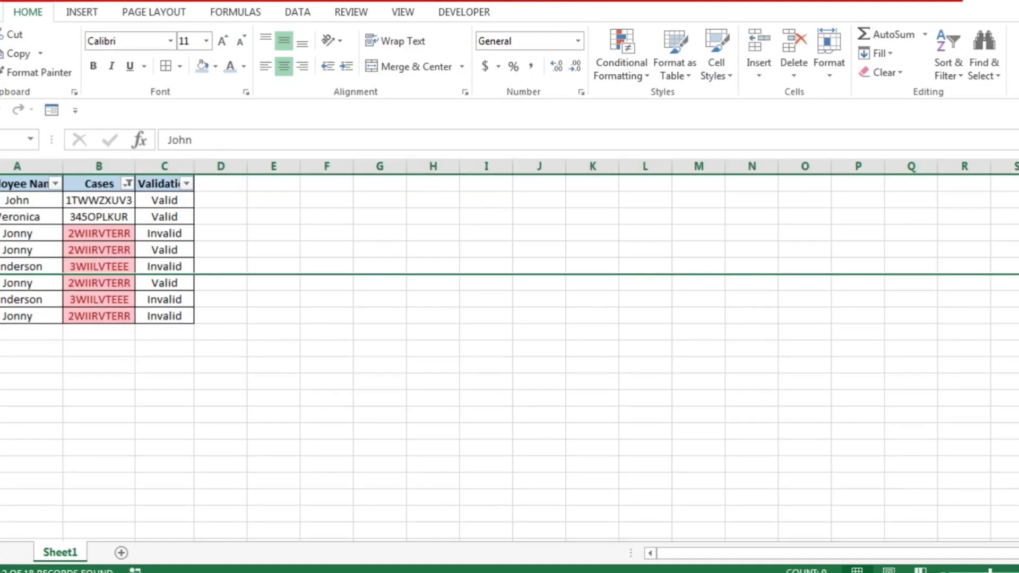
{"action": "left_click", "coordinate": [17, 283]}
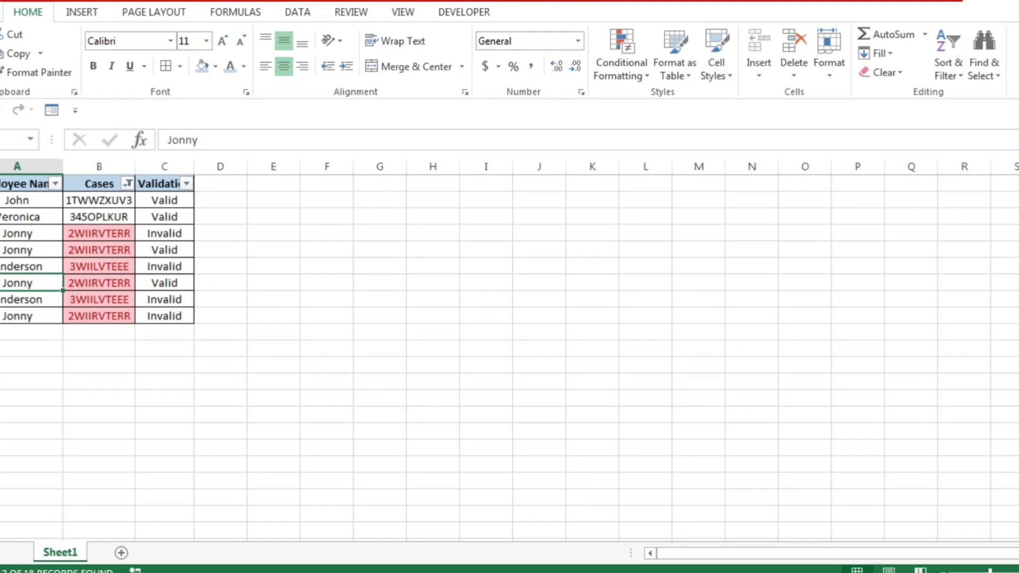
{"action": "key", "text": "shift+space"}
{"action": "key", "text": "ctrl+minus"}
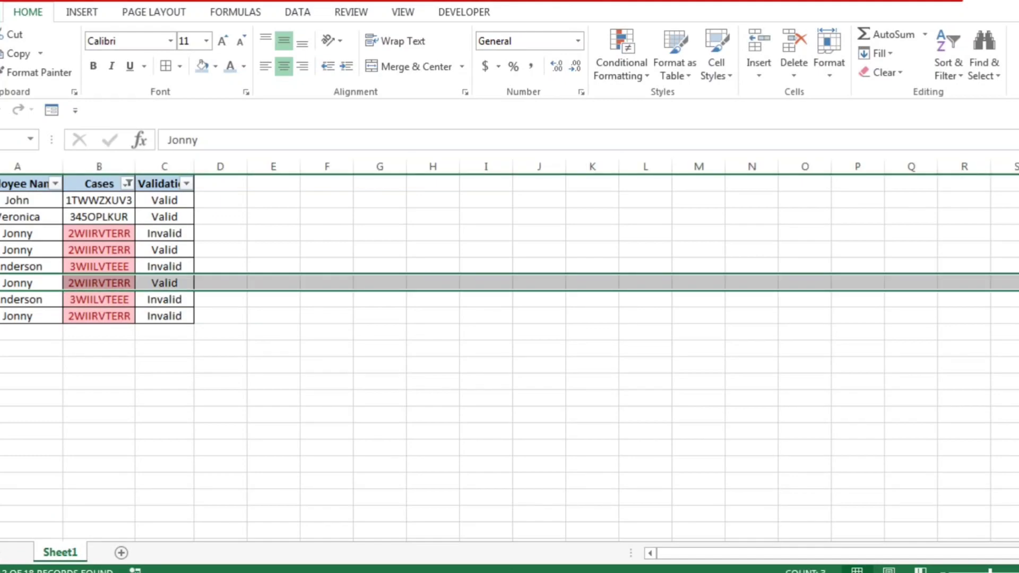
Step: Delete the sheet row of the second 2WIIRVTERR entry, directly above the first 3WIILVTEEE row
{"action": "key", "text": "Up"}
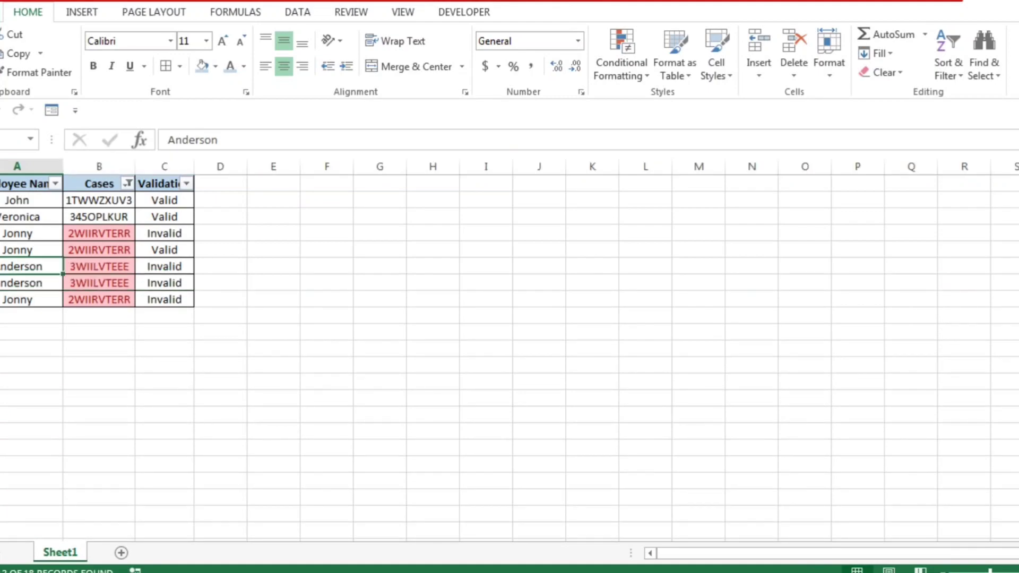
{"action": "key", "text": "Up"}
{"action": "key", "text": "shift+space"}
{"action": "key", "text": "ctrl+minus"}
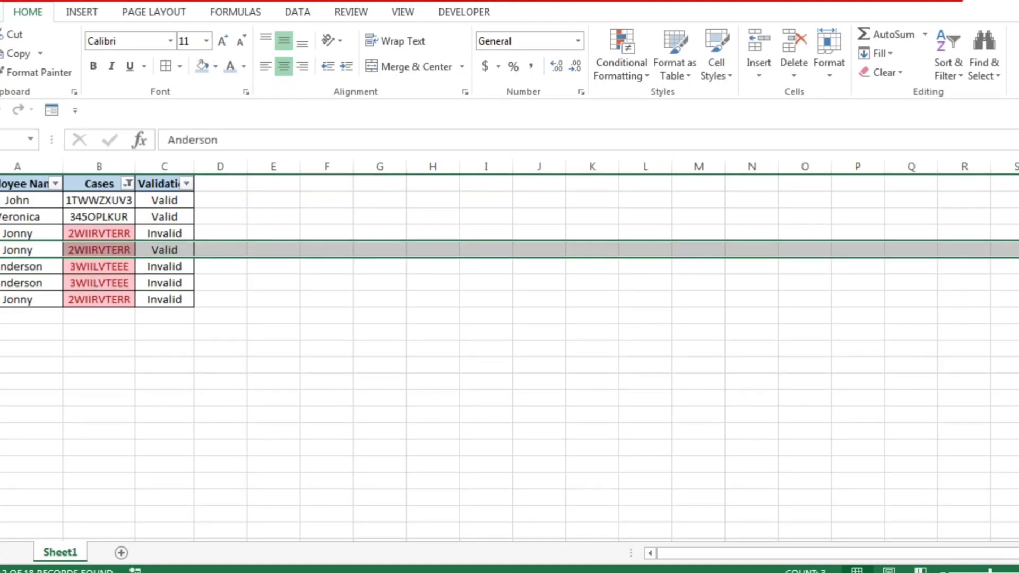
{"action": "key", "text": "F2"}
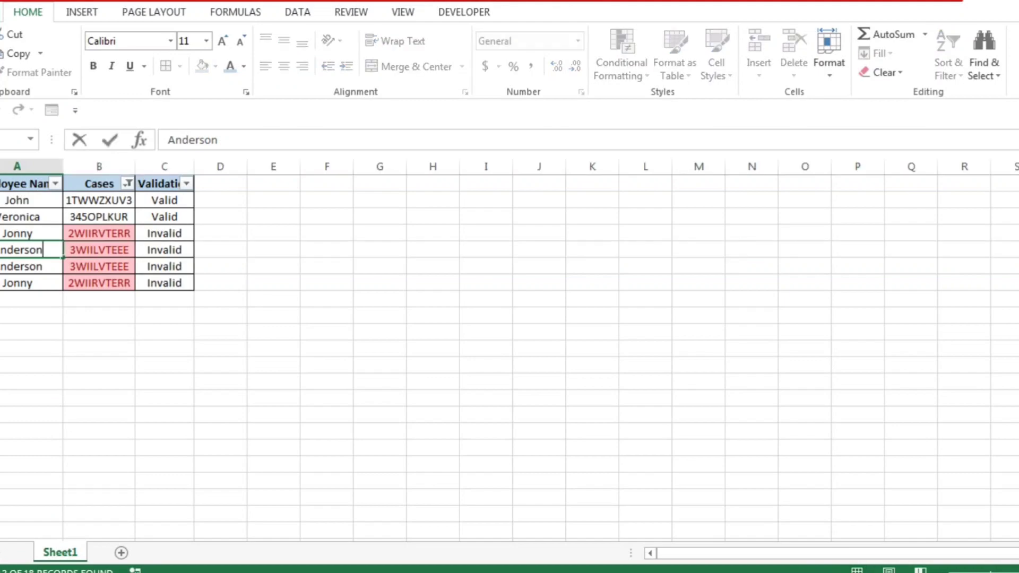
Step: Delete the sheet rows of the second 3WIILVTEEE entry and of the 2WIIRVTERR entry above the first 3WIILVTEEE row
{"action": "key", "text": "Return"}
{"action": "key", "text": "shift+space"}
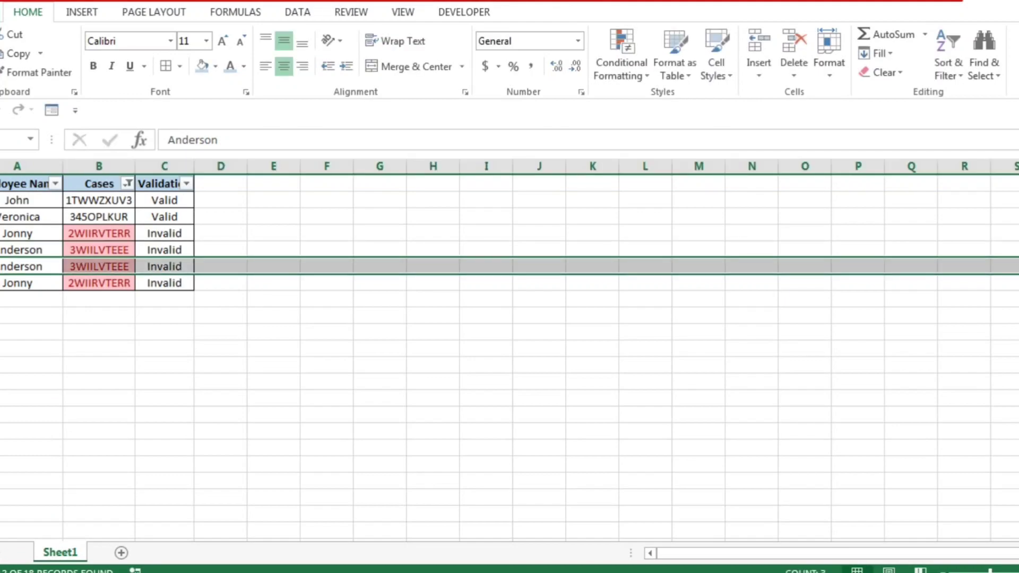
{"action": "key", "text": "ctrl+minus"}
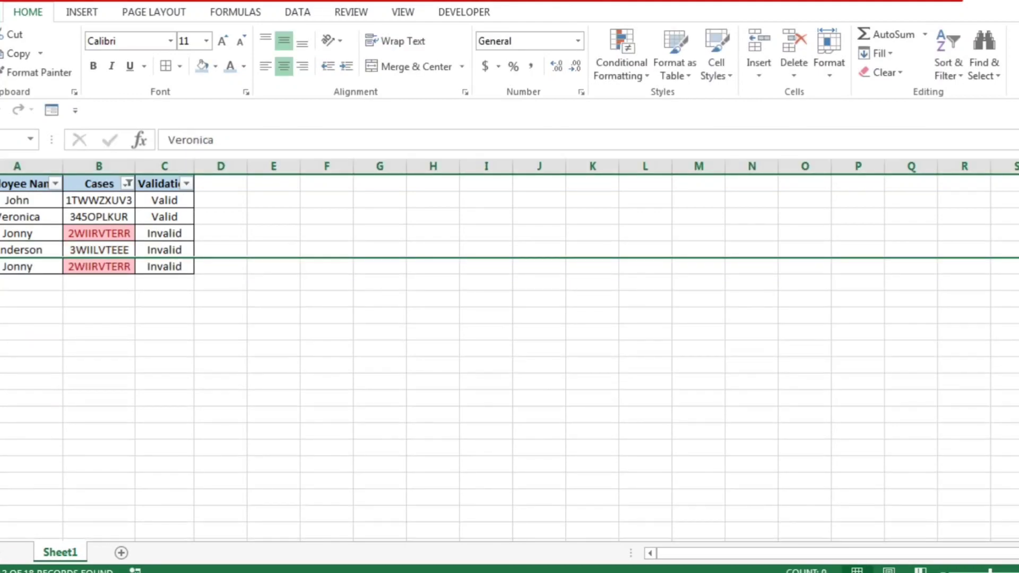
{"action": "left_click", "coordinate": [1, 234]}
{"action": "key", "text": "ctrl+minus"}
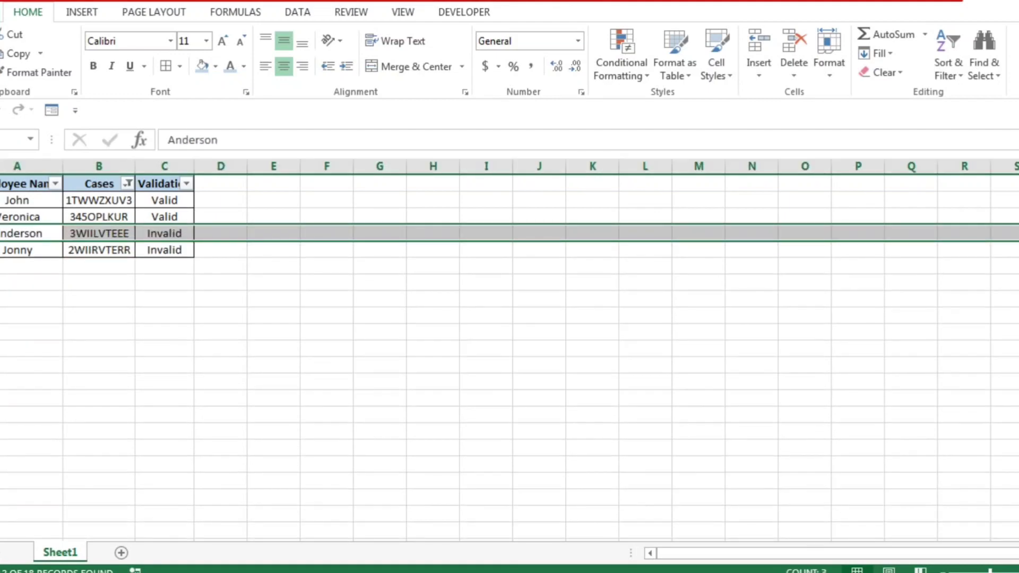
{"action": "key", "text": "Right"}
{"action": "key", "text": "Right"}
{"action": "key", "text": "ctrl+Left"}
{"action": "key", "text": "ctrl+Up"}
{"action": "key", "text": "Right"}
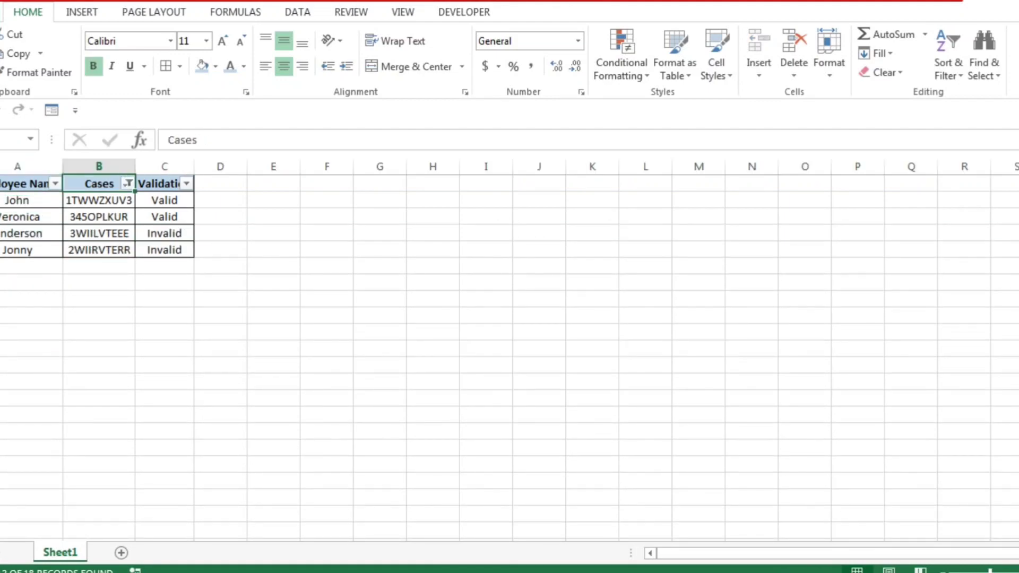
{"action": "key", "text": "alt"}
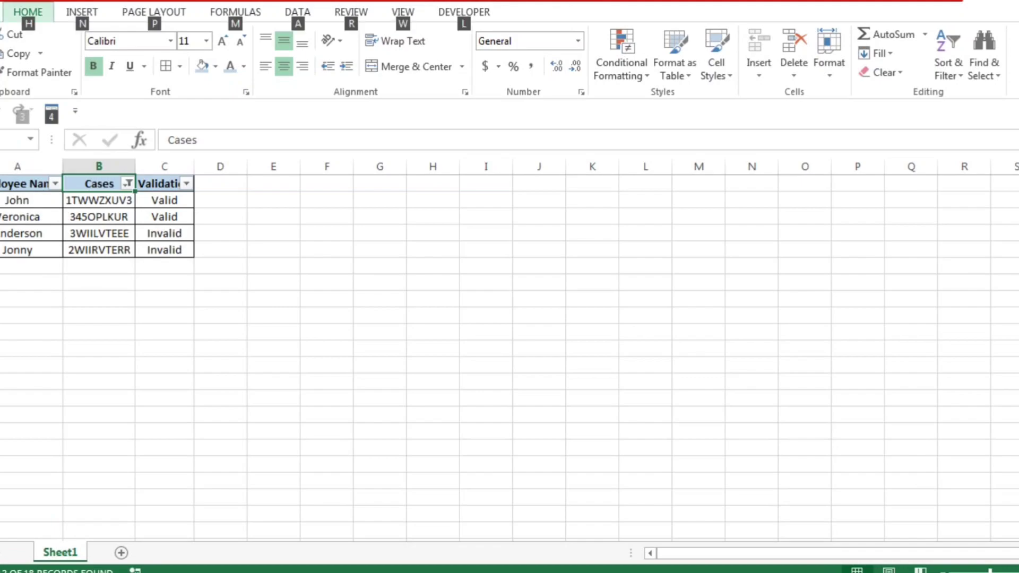
{"action": "key", "text": "t"}
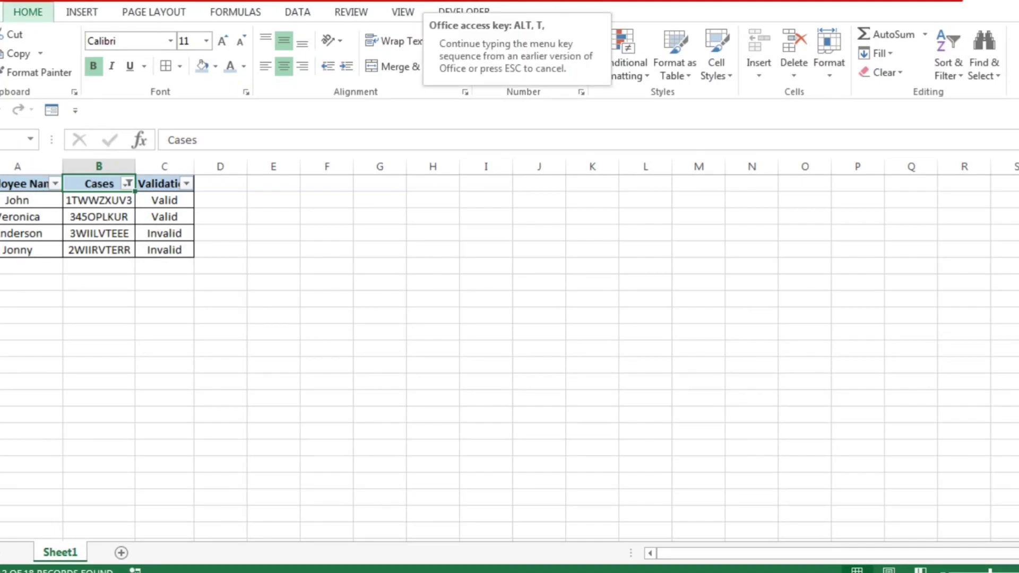
{"action": "key", "text": "Escape"}
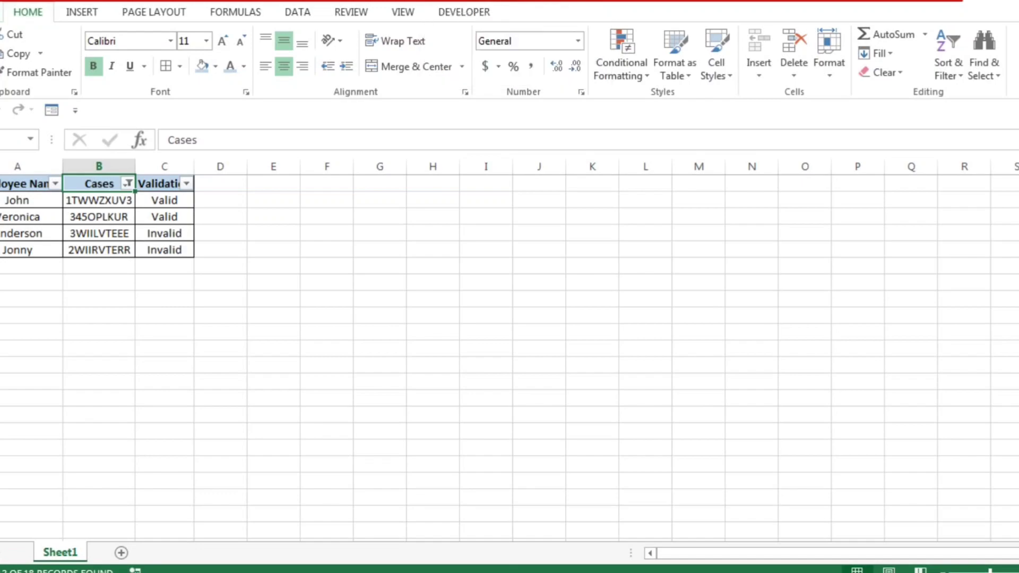
Step: Remove the filter from the Employee Name, Cases and Validation header row so all remaining rows are shown
{"action": "key", "text": "Down"}
{"action": "key", "text": "Up"}
{"action": "key", "text": "Left"}
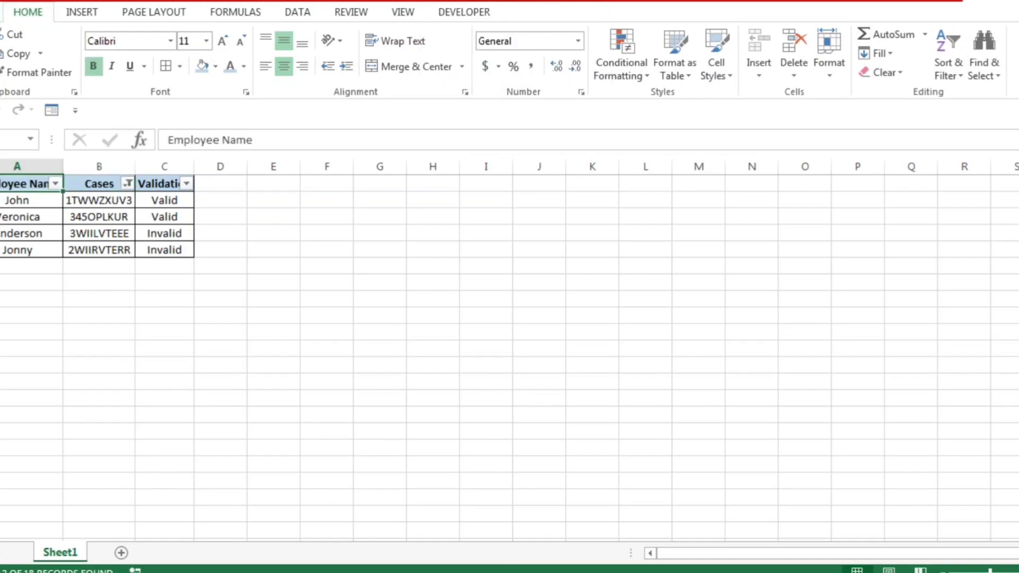
{"action": "key", "text": "shift+Right"}
{"action": "key", "text": "shift+Right"}
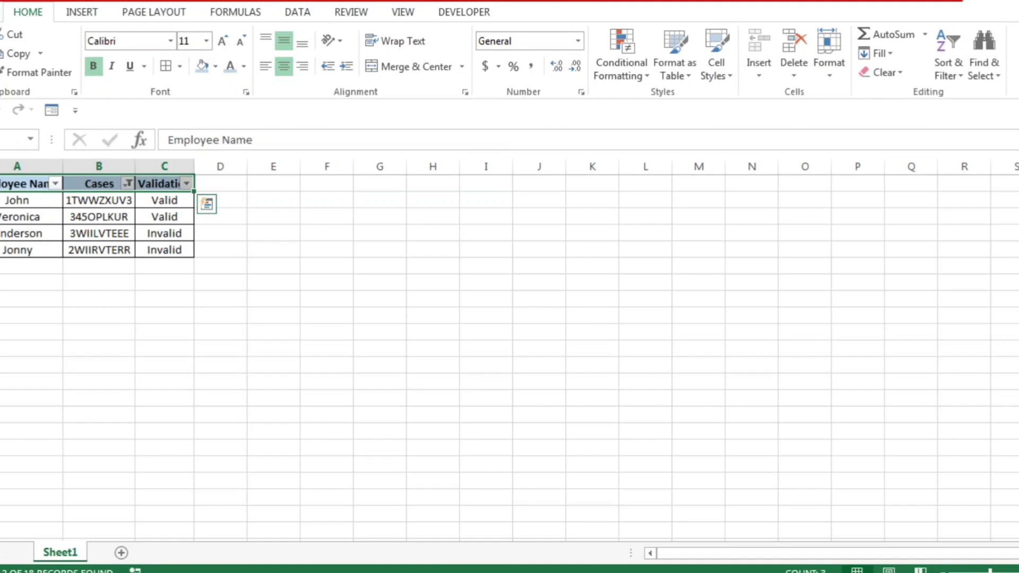
{"action": "left_click", "coordinate": [948, 63]}
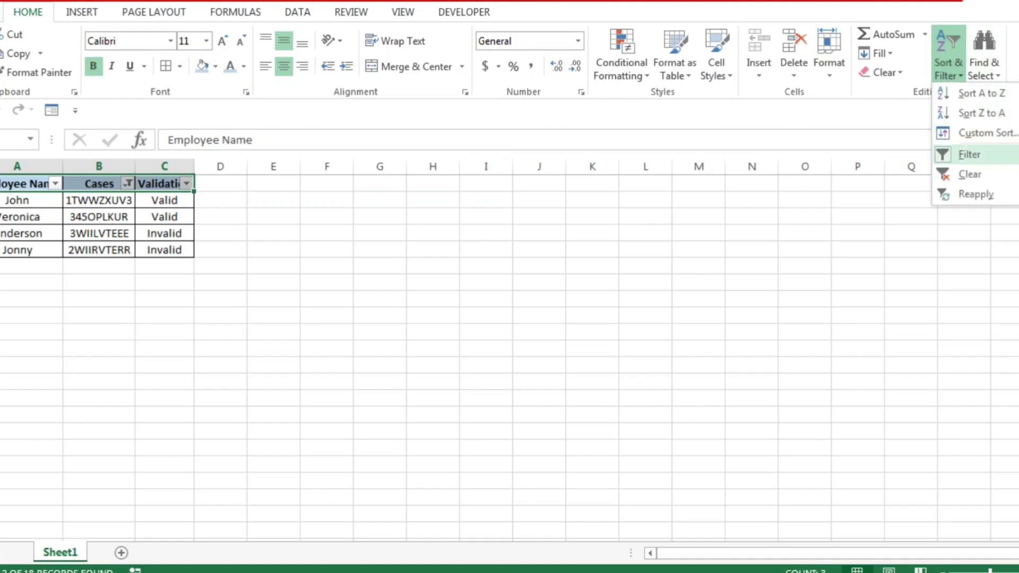
{"action": "left_click", "coordinate": [970, 154]}
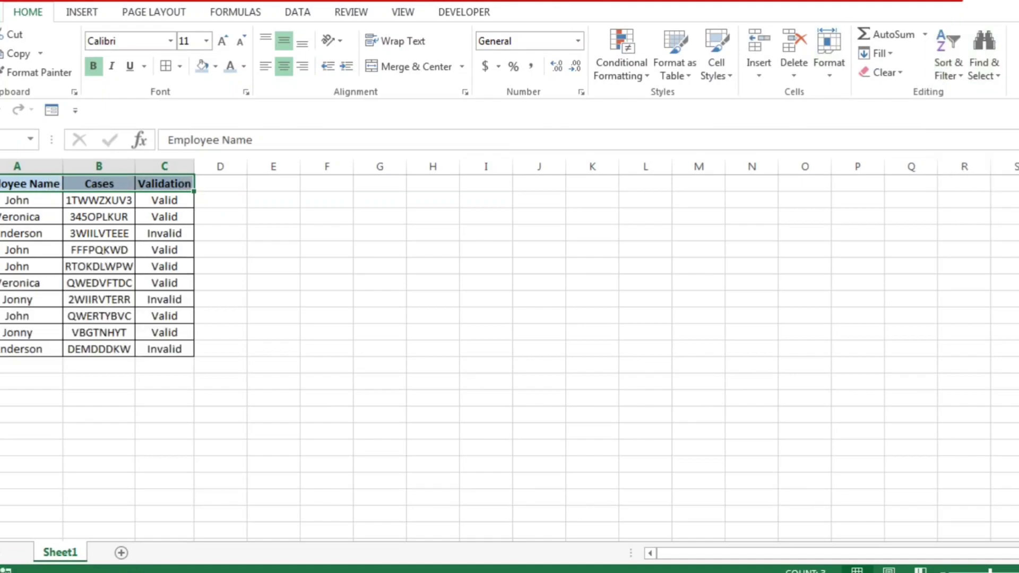
{"action": "left_click", "coordinate": [99, 217]}
{"action": "left_click", "coordinate": [99, 184]}
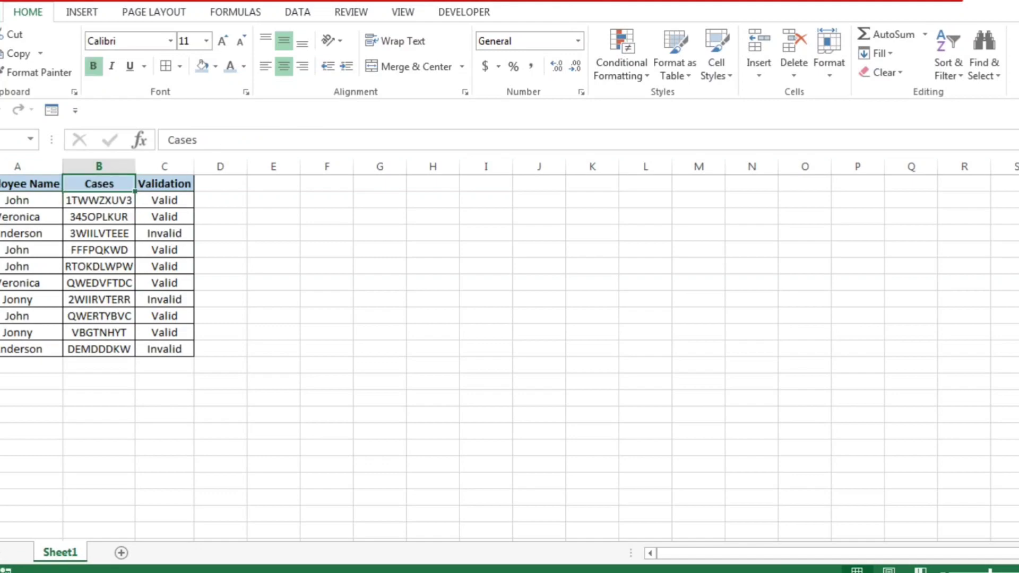
{"action": "key", "text": "ctrl+shift+Down"}
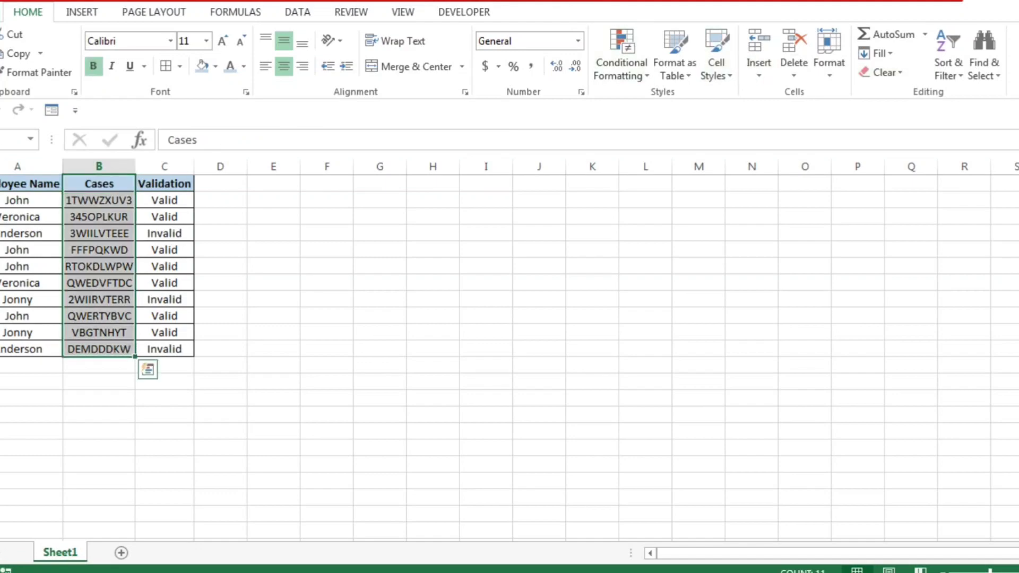
{"action": "left_click", "coordinate": [621, 53]}
{"action": "mouse_move", "coordinate": [677, 101]}
{"action": "key", "text": "d"}
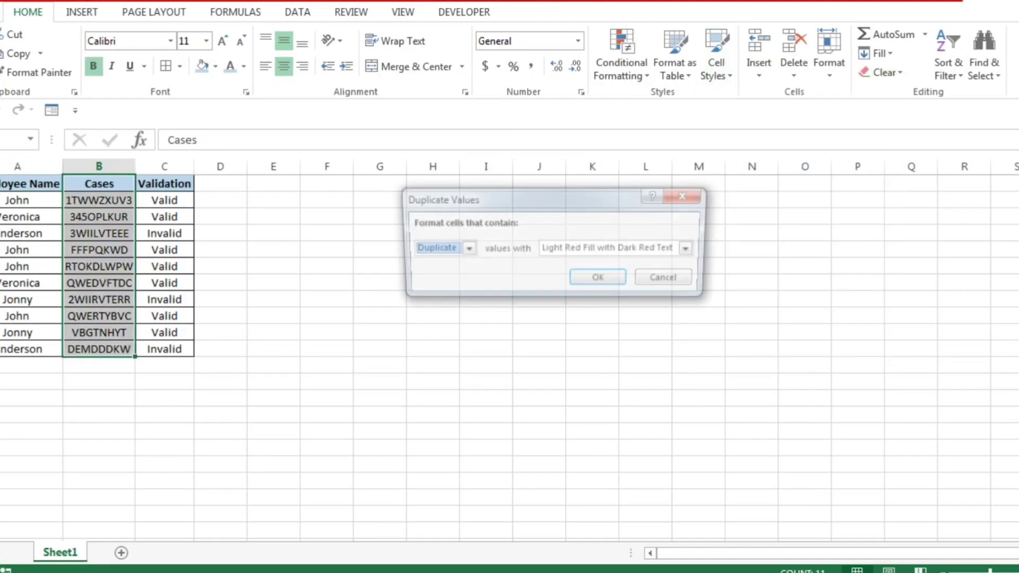
{"action": "key", "text": "Escape"}
Step: Clear the conditional formatting rules from the Cases column, from its header through the last case
{"action": "key", "text": "Left"}
{"action": "key", "text": "Right"}
{"action": "key", "text": "ctrl+shift+Down"}
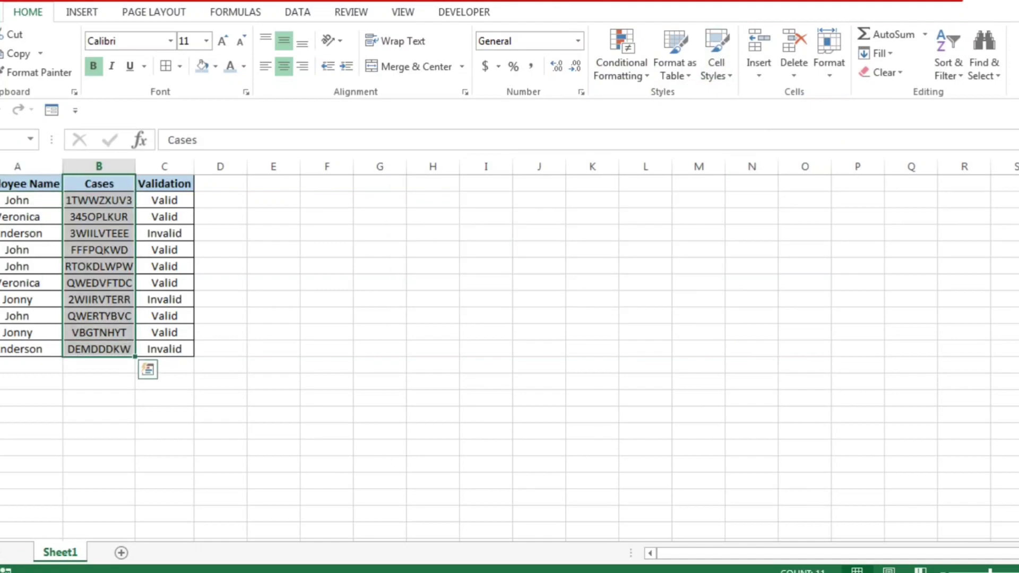
{"action": "key", "text": "ctrl+shift+Down"}
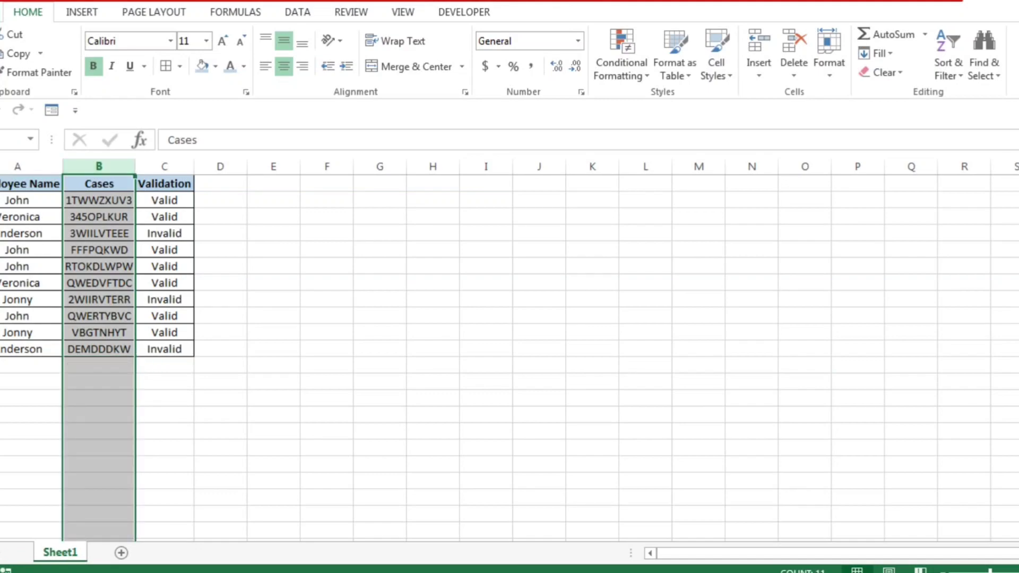
{"action": "key", "text": "ctrl+shift+Up"}
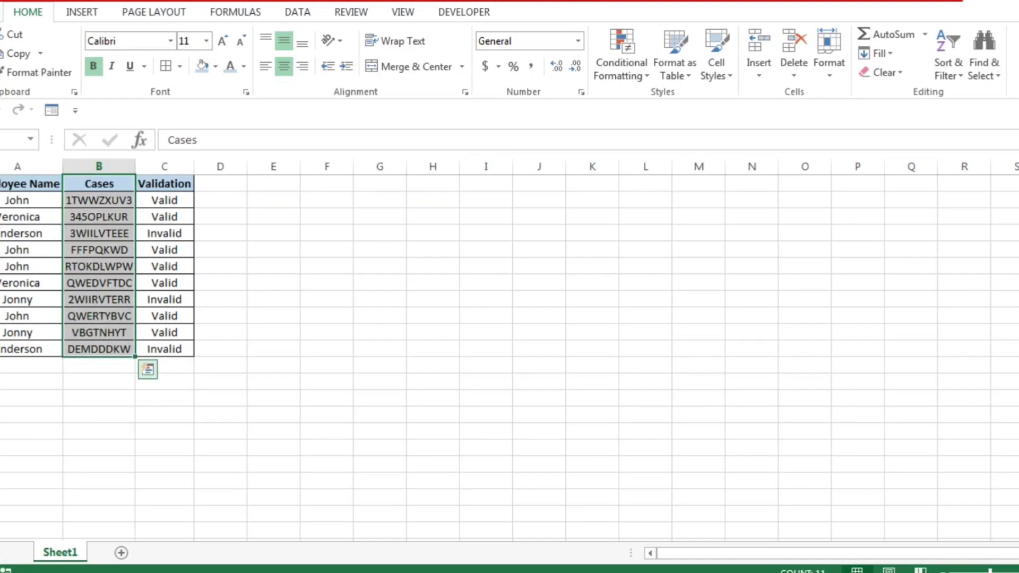
{"action": "key", "text": "ctrl+q"}
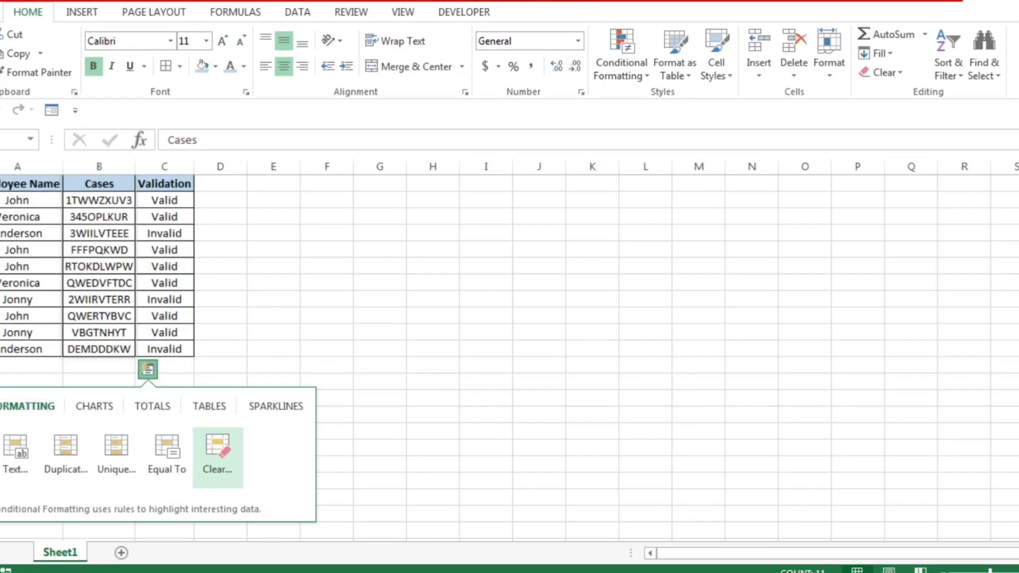
{"action": "left_click", "coordinate": [218, 457]}
{"action": "left_click", "coordinate": [621, 53]}
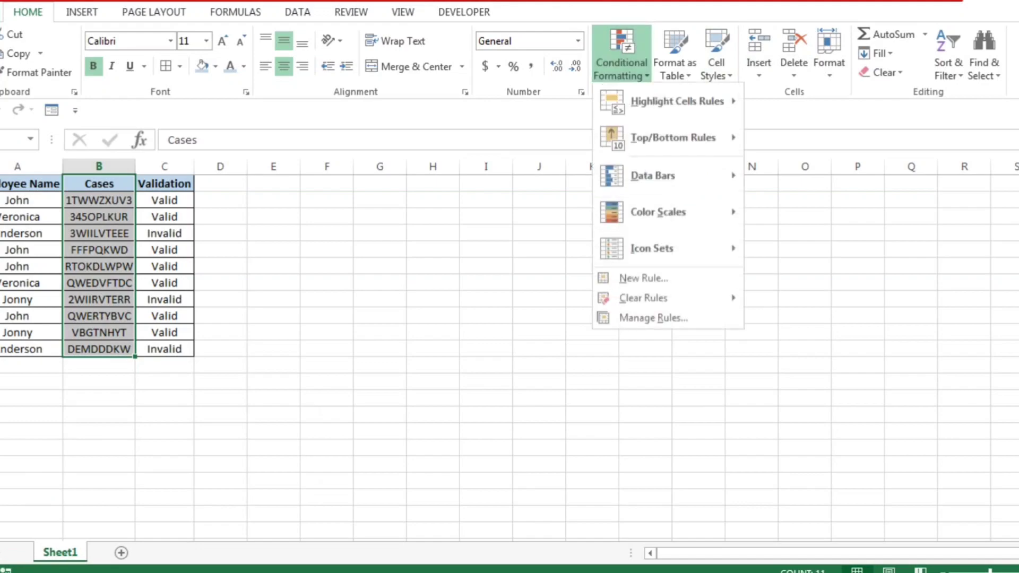
{"action": "mouse_move", "coordinate": [644, 298]}
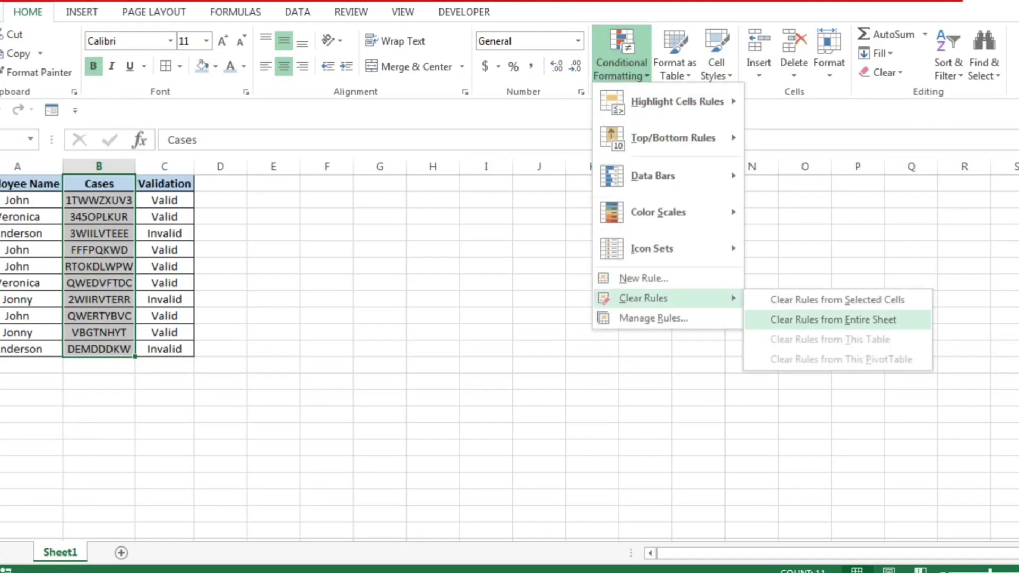
{"action": "left_click", "coordinate": [838, 299]}
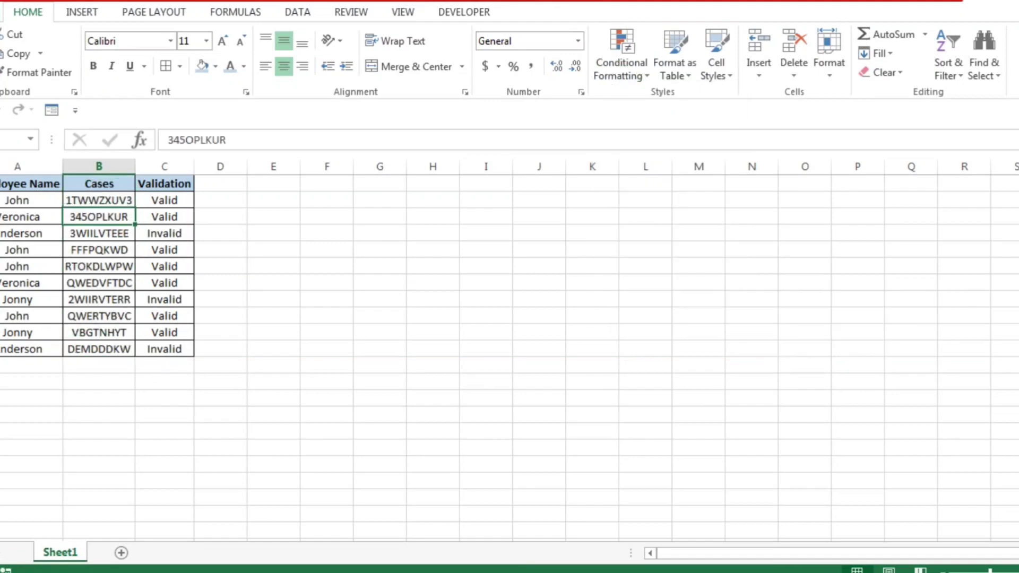
Step: Highlight duplicate values in the whole Validation column with Light Red Fill with Dark Red Text
{"action": "key", "text": "Left"}
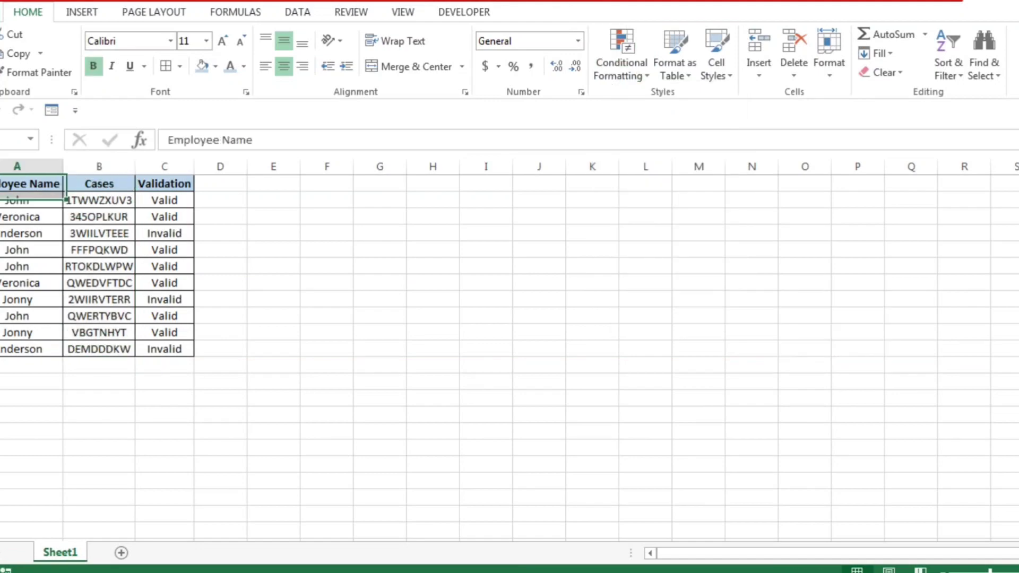
{"action": "key", "text": "Right"}
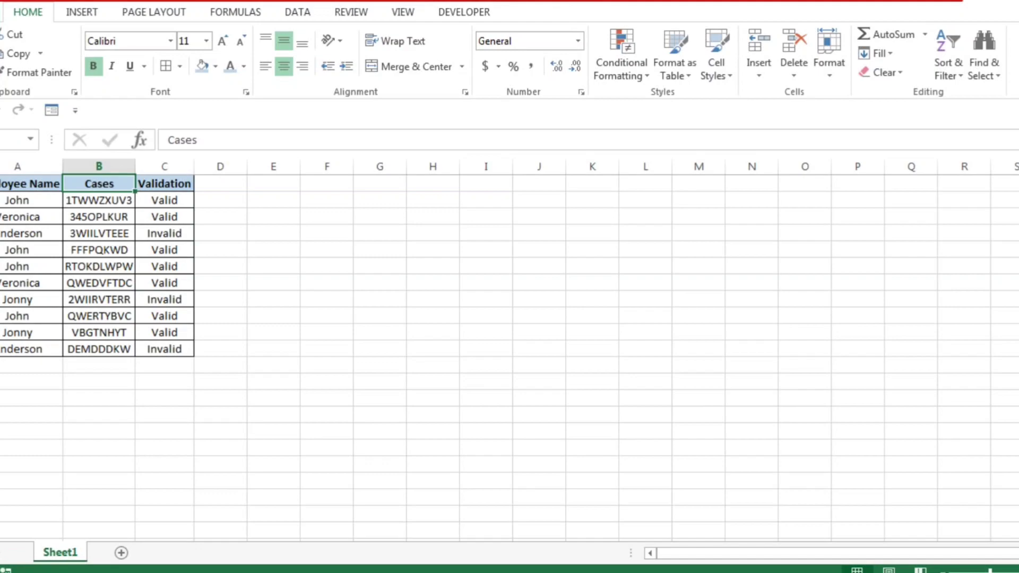
{"action": "left_click", "coordinate": [165, 166]}
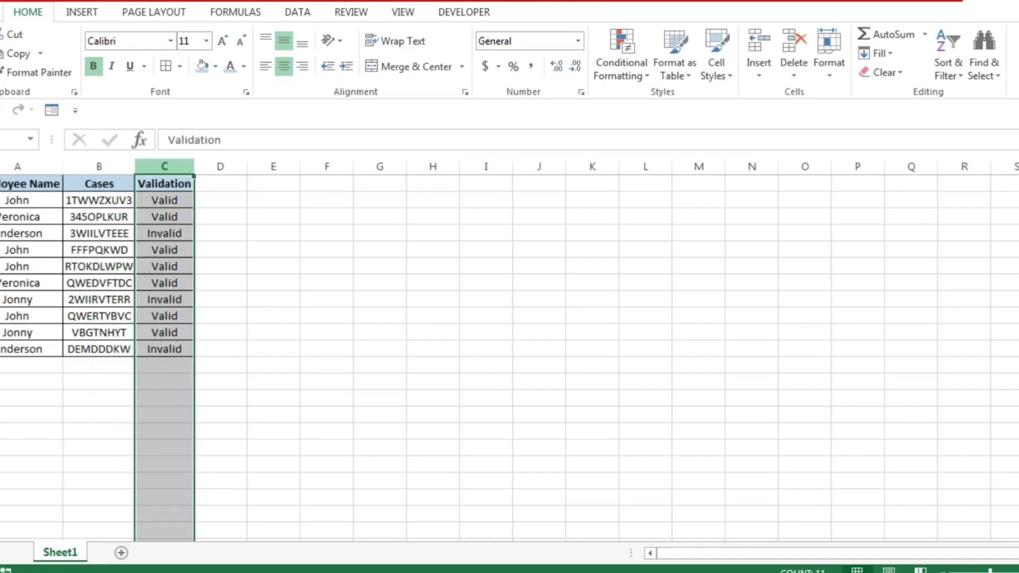
{"action": "left_click", "coordinate": [622, 63]}
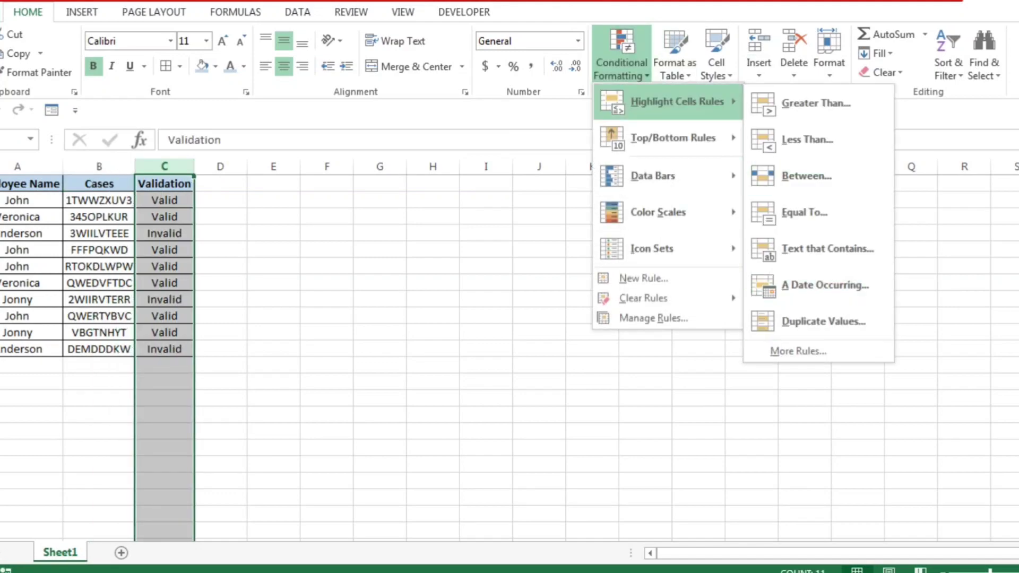
{"action": "left_click", "coordinate": [822, 321]}
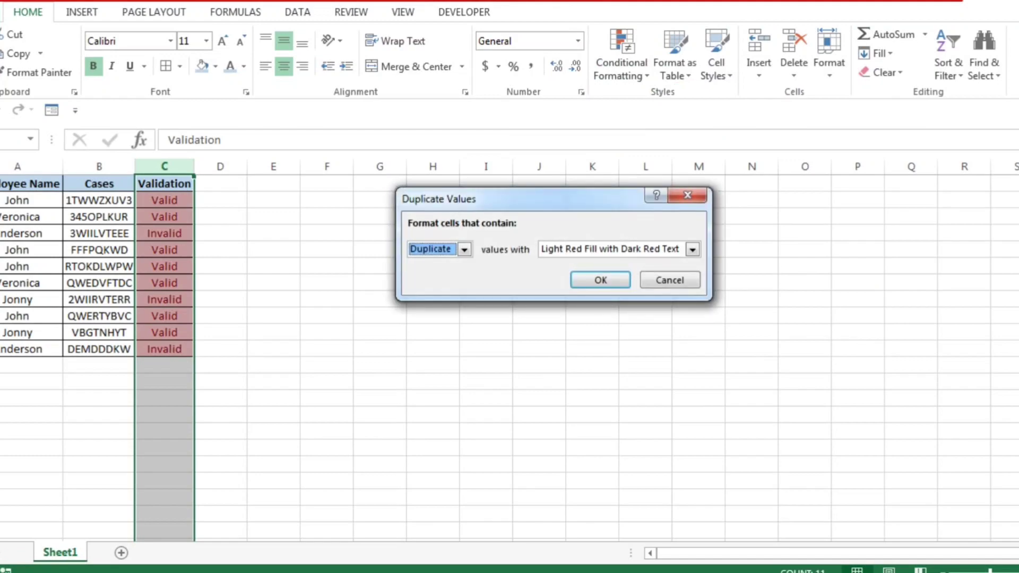
{"action": "key", "text": "Return"}
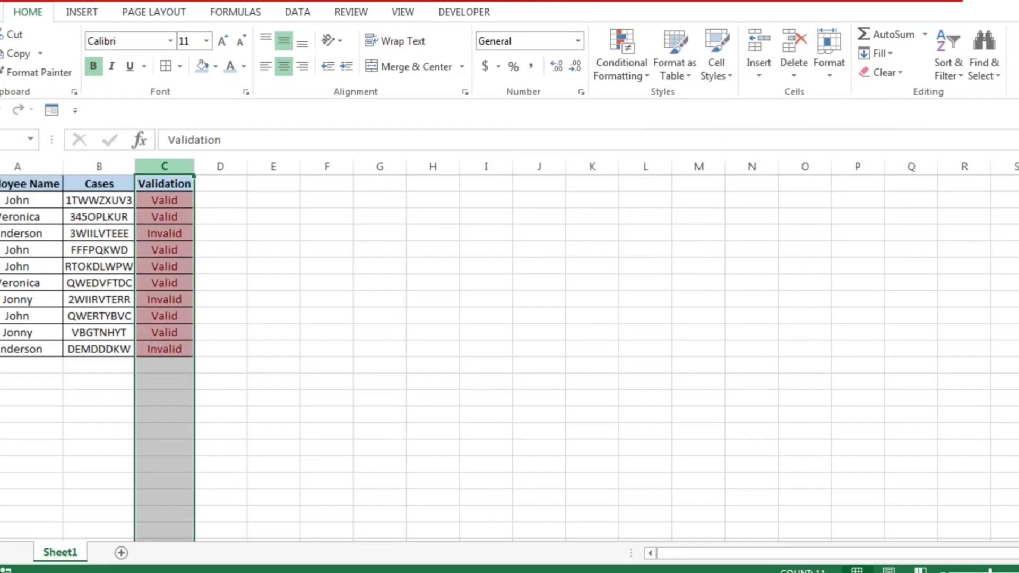
{"action": "key", "text": "Right"}
{"action": "key", "text": "Down"}
{"action": "key", "text": "Left"}
{"action": "key", "text": "Up"}
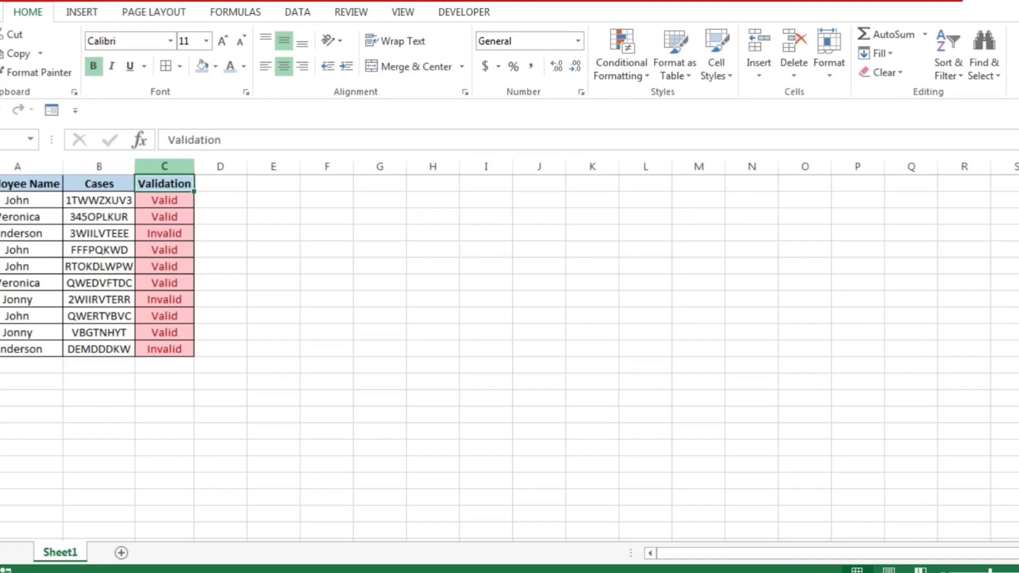
Step: Clear the conditional formatting from the Validation column's header and data cells
{"action": "key", "text": "ctrl+shift+Down"}
{"action": "left_click", "coordinate": [206, 370]}
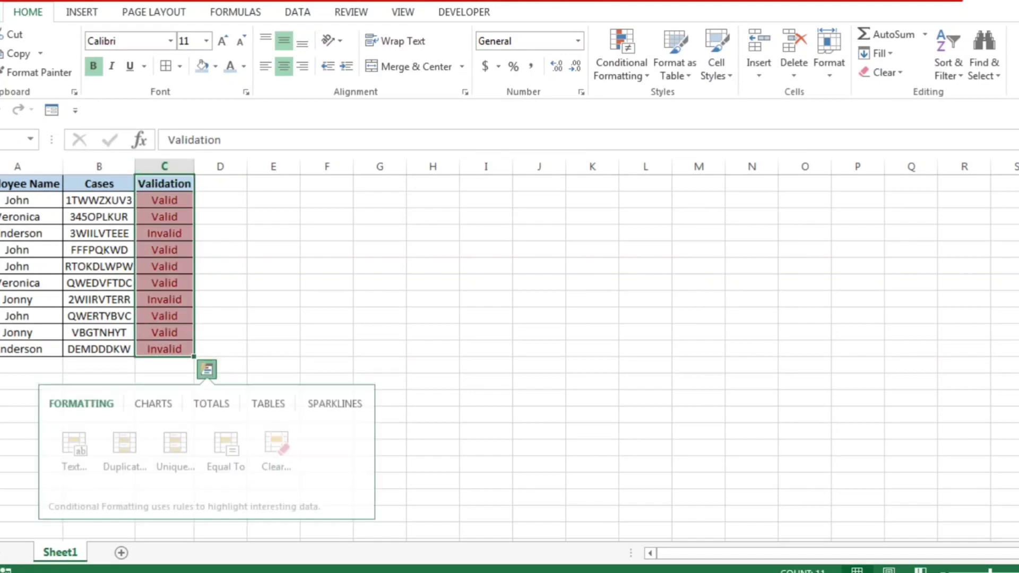
{"action": "left_click", "coordinate": [277, 453]}
{"action": "left_click", "coordinate": [165, 234]}
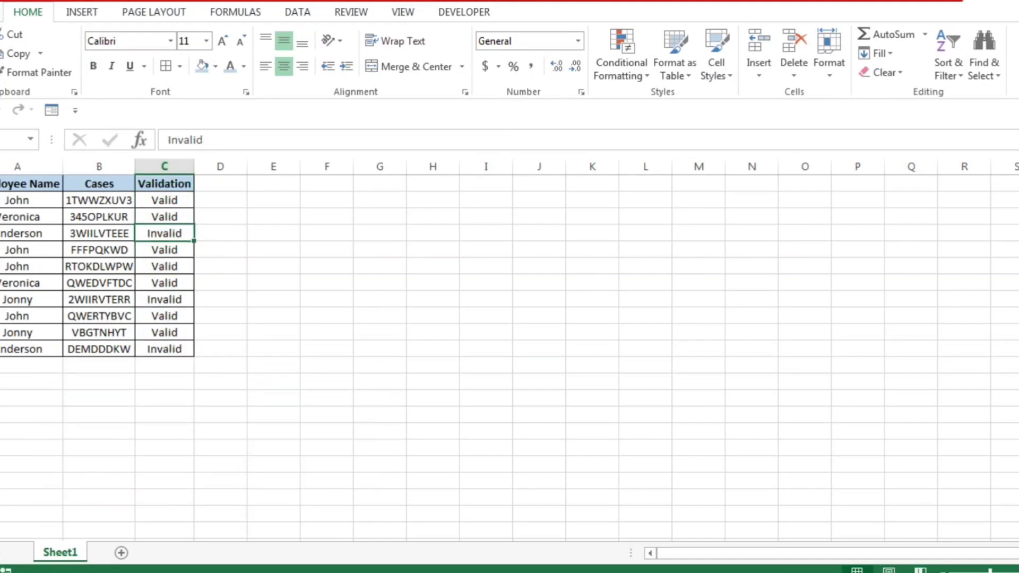
{"action": "left_click", "coordinate": [23, 233]}
{"action": "key", "text": "ctrl+Up"}
{"action": "key", "text": "ctrl+shift+Right"}
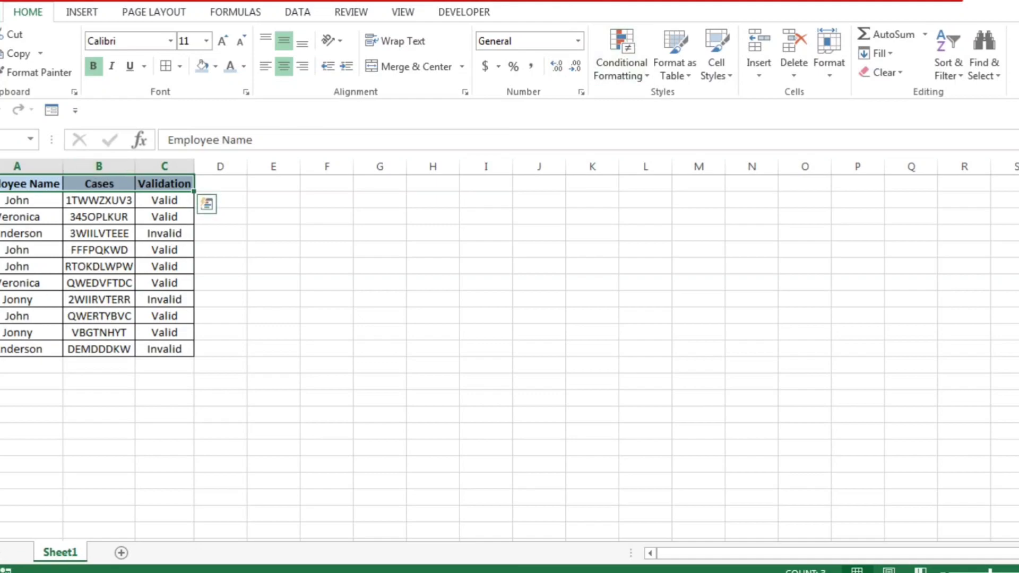
{"action": "left_click", "coordinate": [29, 184]}
{"action": "left_click", "coordinate": [99, 184]}
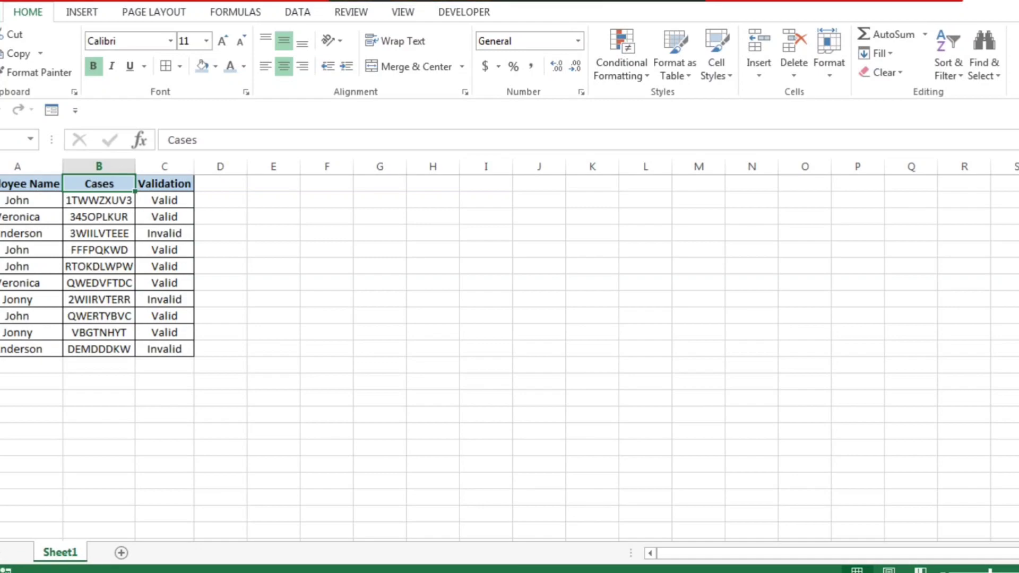
{"action": "left_click", "coordinate": [99, 200]}
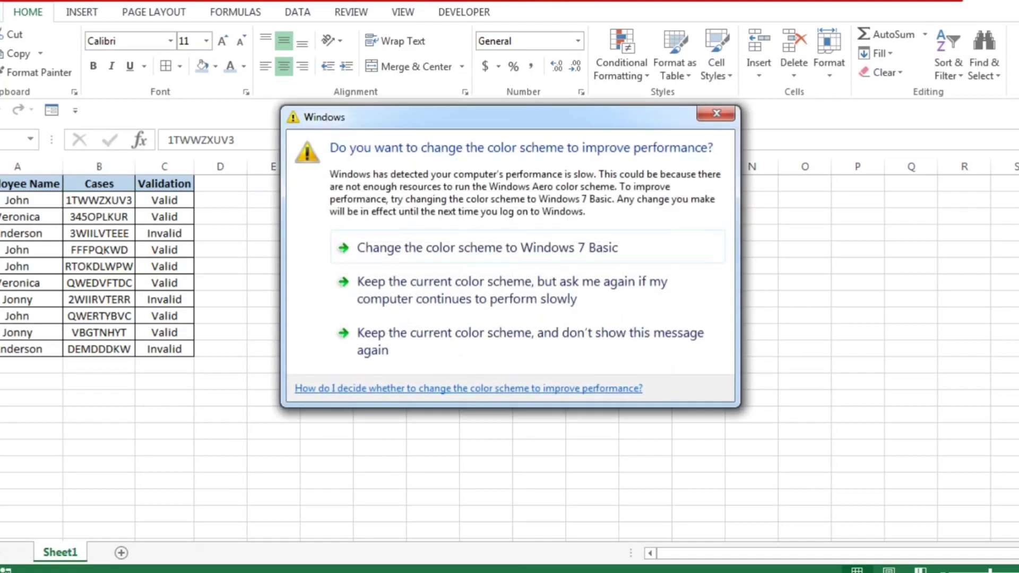
Step: Dismiss the Windows color scheme prompt without choosing any of its options
{"action": "left_click", "coordinate": [716, 113]}
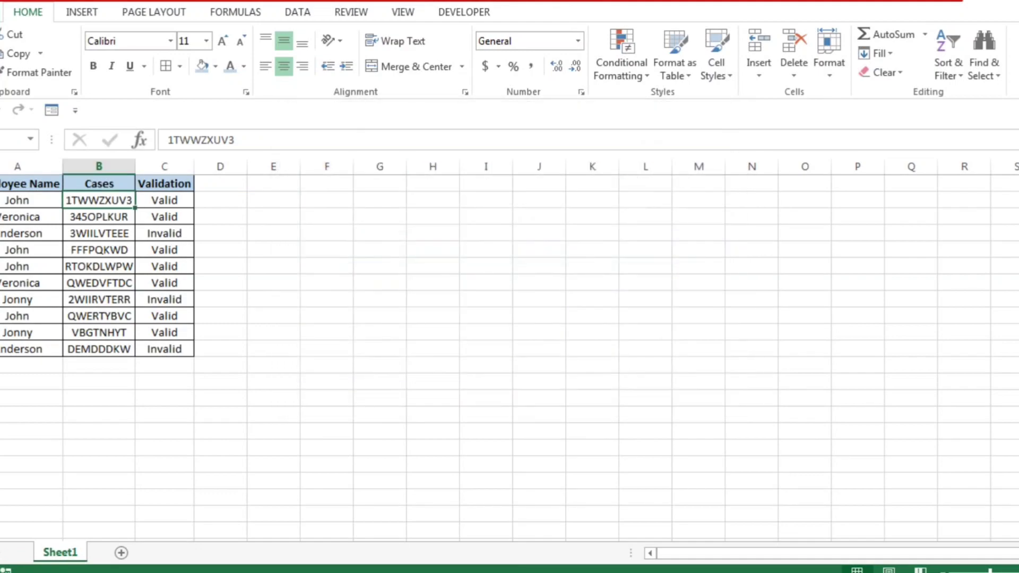